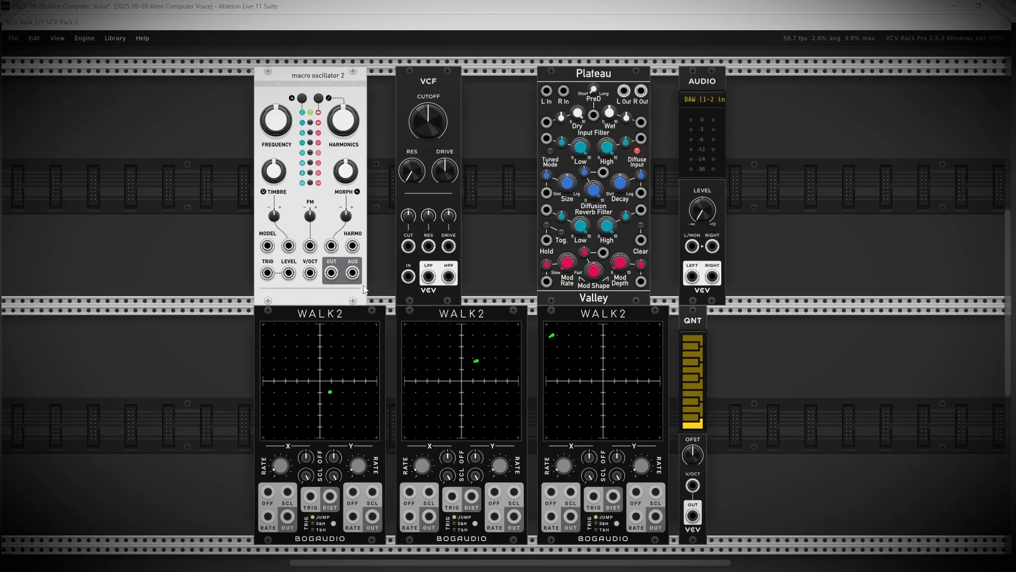
Patch the macro oscillator's main output into the left audio input and raise the audio level to about -20.3 dB
drag(331, 272, 692, 246)
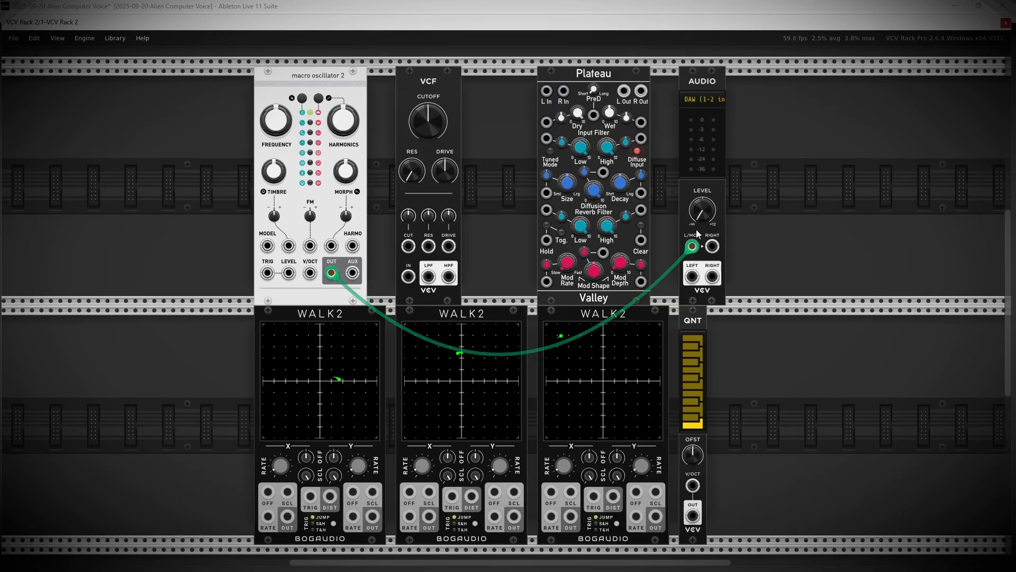
mouse_move(704, 214)
mouse_move(704, 214)
mouse_down()
mouse_move(704, 185)
mouse_move(697, 204)
mouse_up()
Sweep the oscillator's Frequency, Timbre, Morph and Harmonics knobs to audition the sound and return them to their defaults
mouse_move(276, 119)
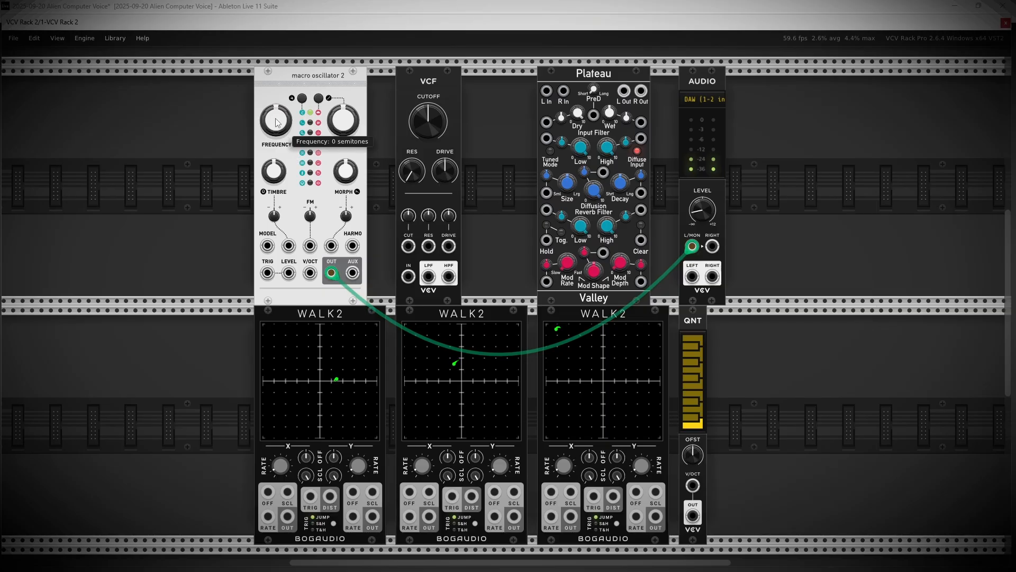
mouse_move(279, 120)
mouse_down()
mouse_move(279, 135)
mouse_move(279, 118)
mouse_up()
double_click(279, 118)
drag(274, 171, 273, 169)
drag(344, 172, 344, 159)
mouse_move(343, 120)
mouse_down()
mouse_move(343, 108)
mouse_move(343, 118)
mouse_up()
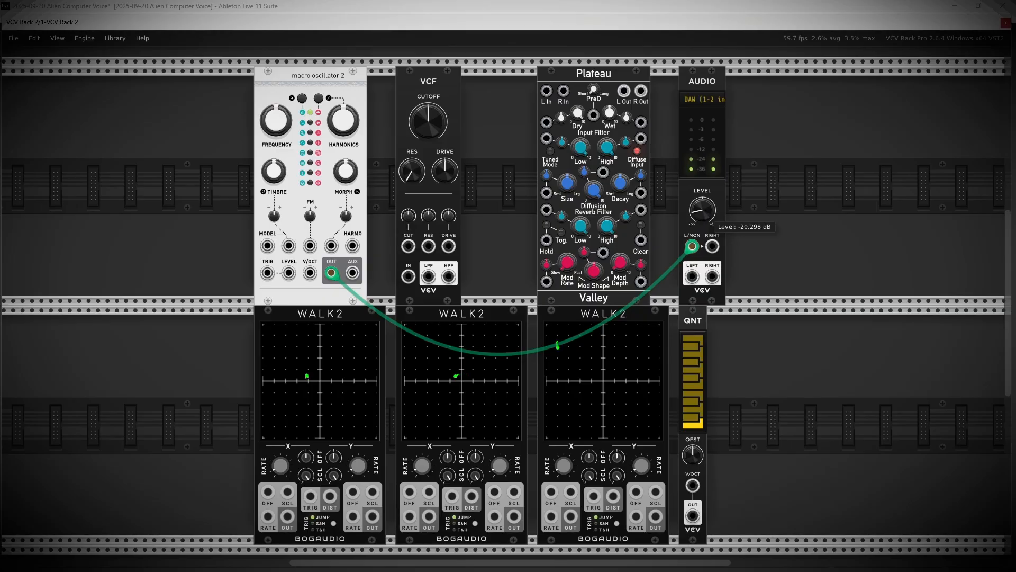
Lower the audio level to about -28.8 dB and switch the macro oscillator to the eighth, last pitched model
drag(702, 210, 701, 215)
click(303, 99)
click(303, 98)
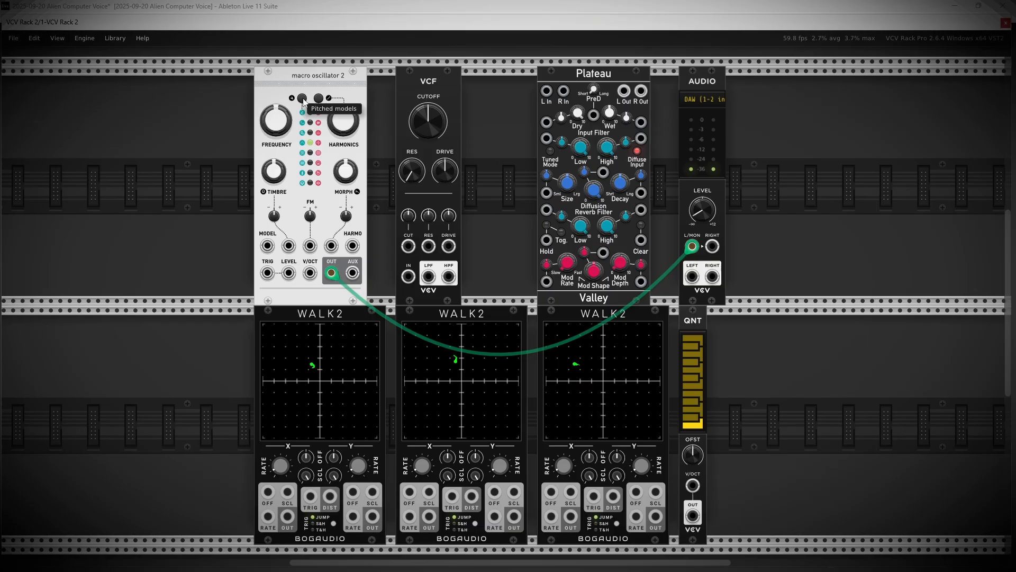
click(302, 99)
click(303, 98)
click(303, 99)
click(302, 98)
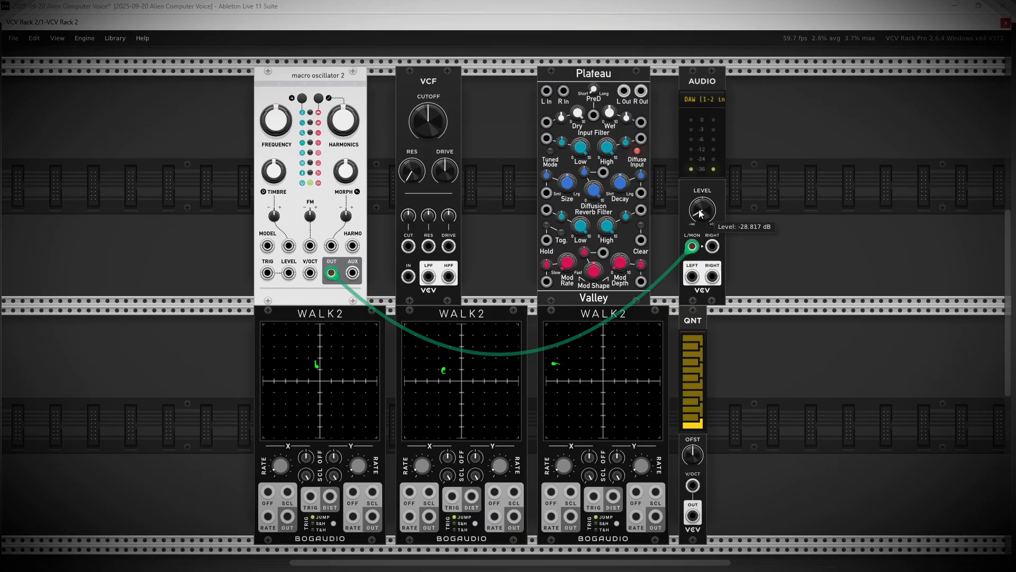
Raise the audio level to about -13.1 dB and audition the speech model at different Frequency settings
drag(699, 210, 699, 180)
drag(272, 120, 272, 141)
drag(272, 123, 272, 136)
drag(694, 210, 694, 202)
Audition different Timbre and Morph settings on the oscillator and raise Harmonics to about 86%
mouse_move(276, 179)
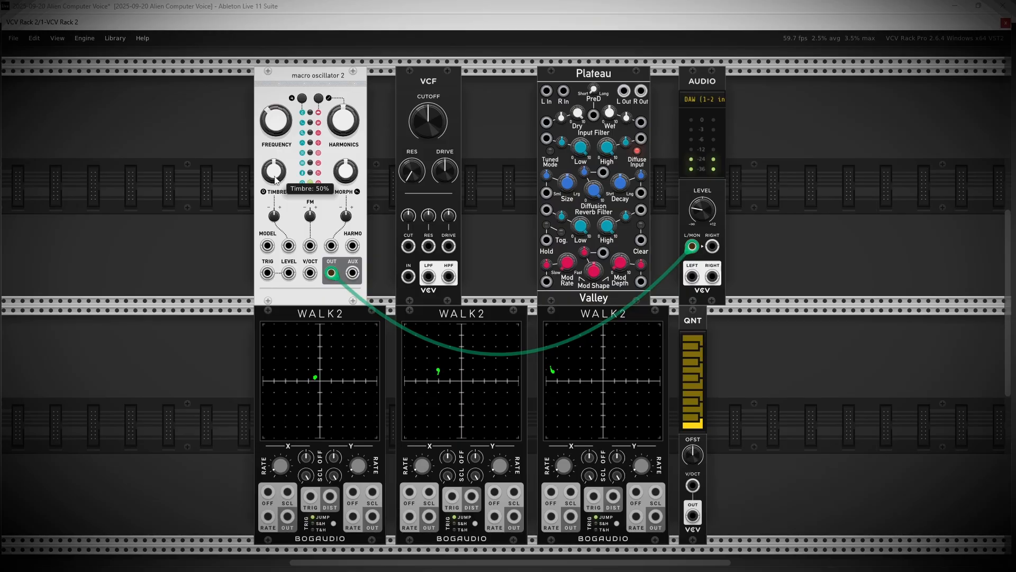
drag(275, 179, 276, 190)
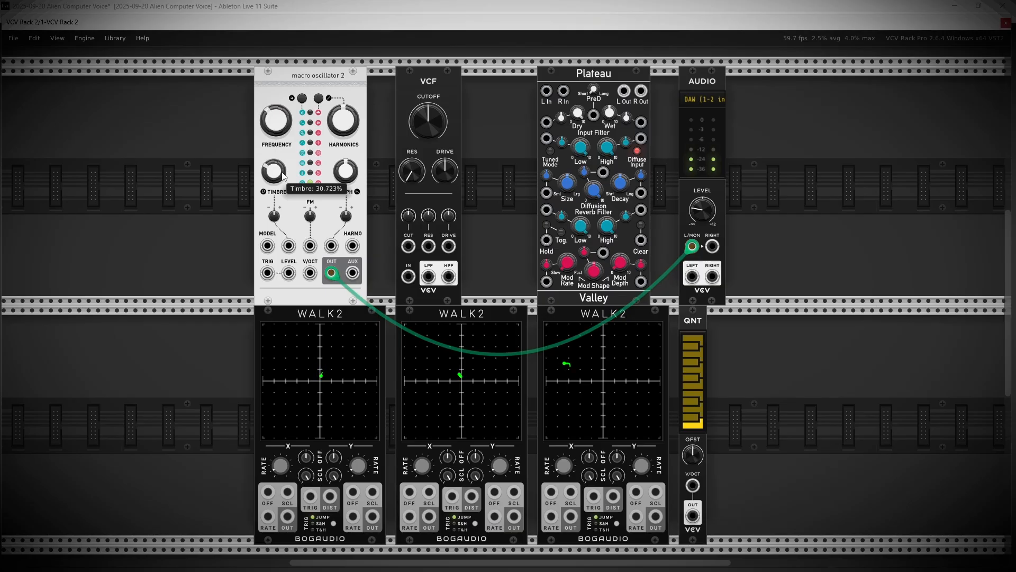
drag(352, 176, 351, 169)
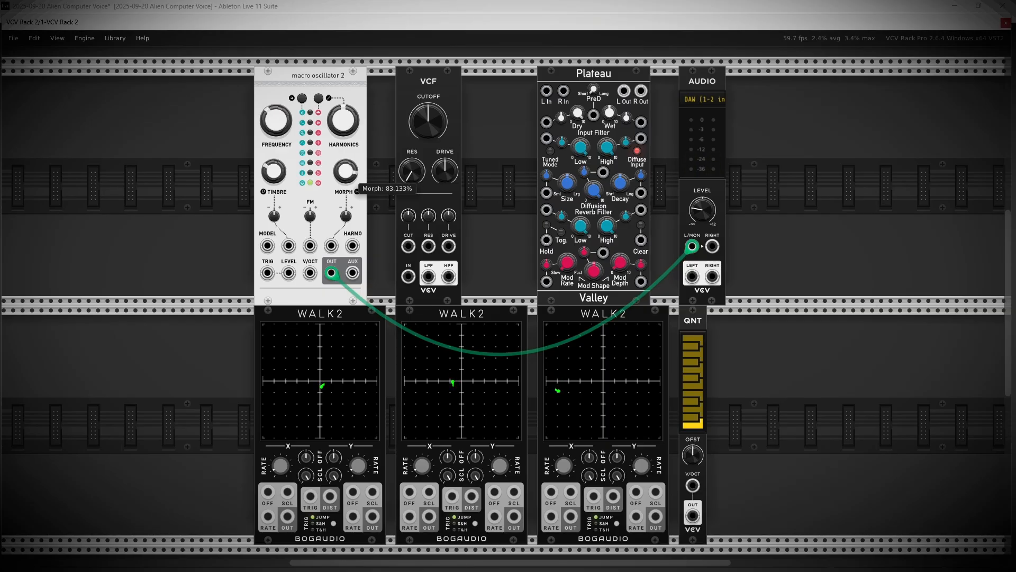
drag(351, 168, 352, 169)
drag(352, 168, 352, 168)
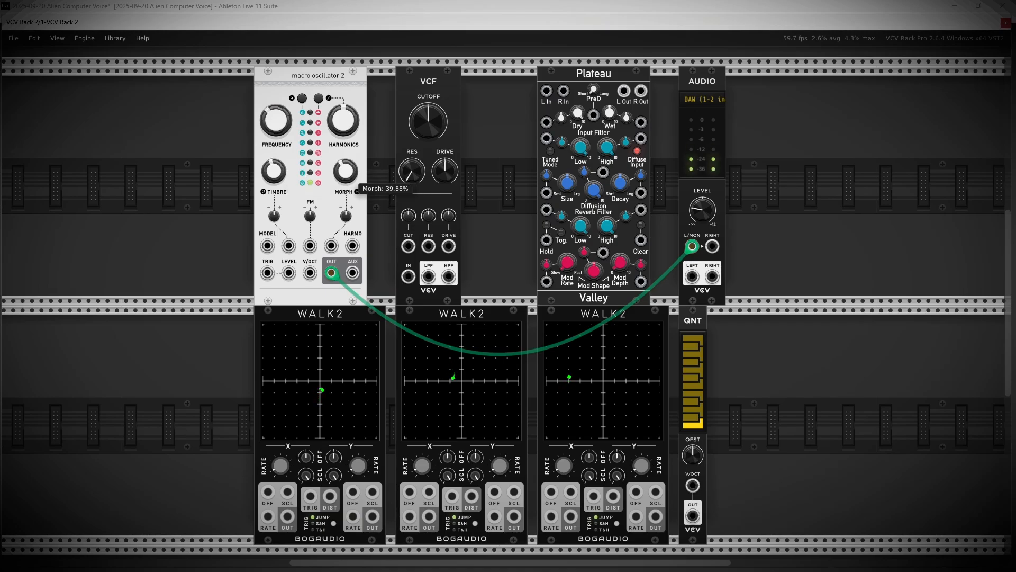
drag(345, 171, 345, 158)
drag(341, 121, 341, 103)
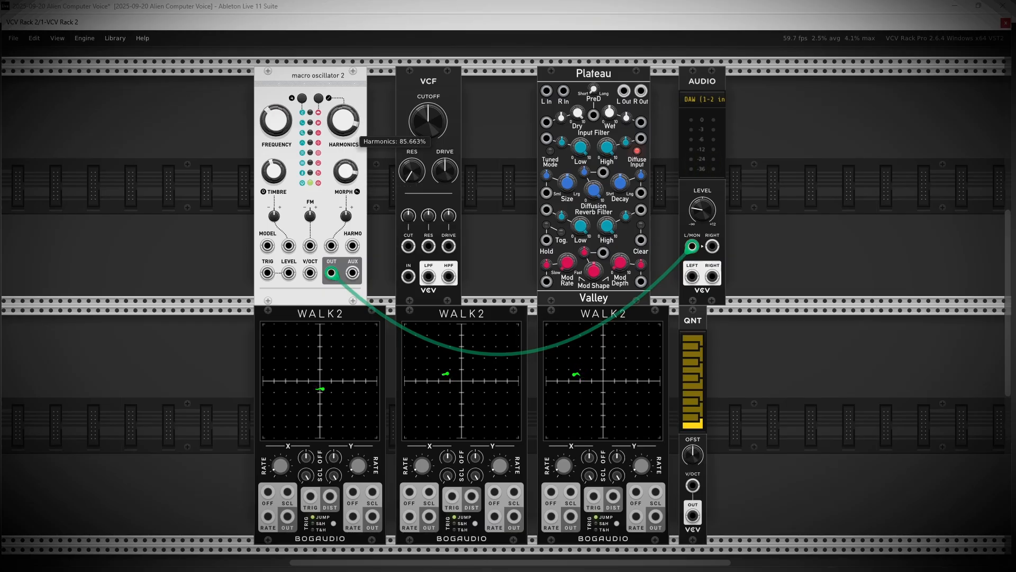
mouse_move(340, 168)
mouse_down()
mouse_move(339, 159)
mouse_move(340, 185)
mouse_up()
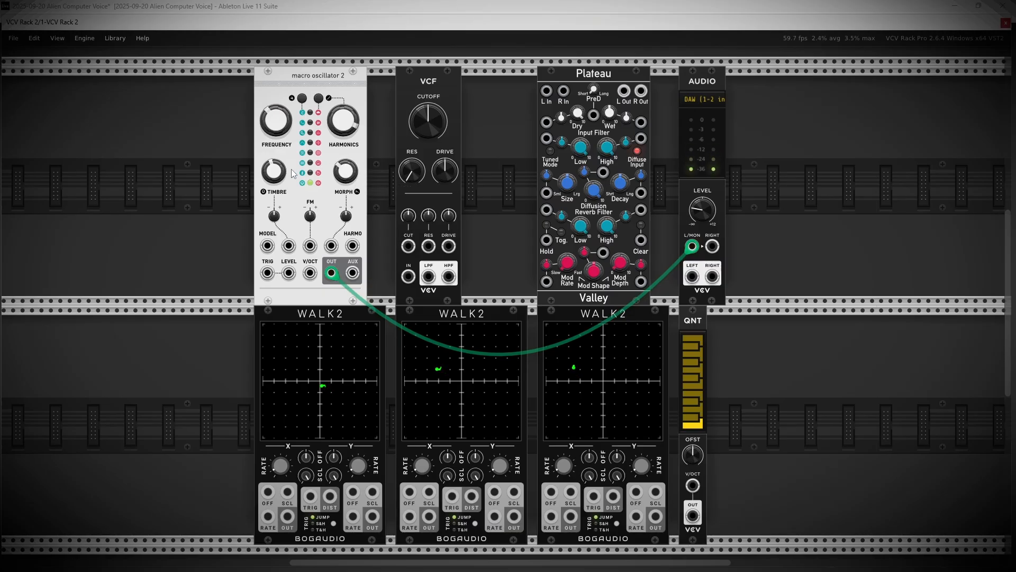
drag(274, 170, 274, 177)
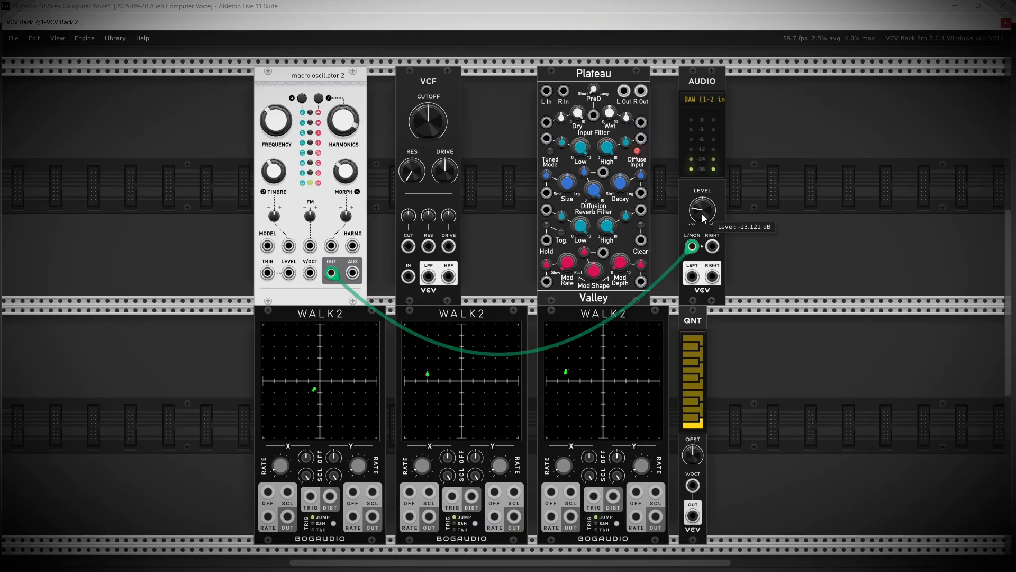
Turn the audio level fully down and bring it back up to about -8.5 dB
drag(702, 210, 703, 218)
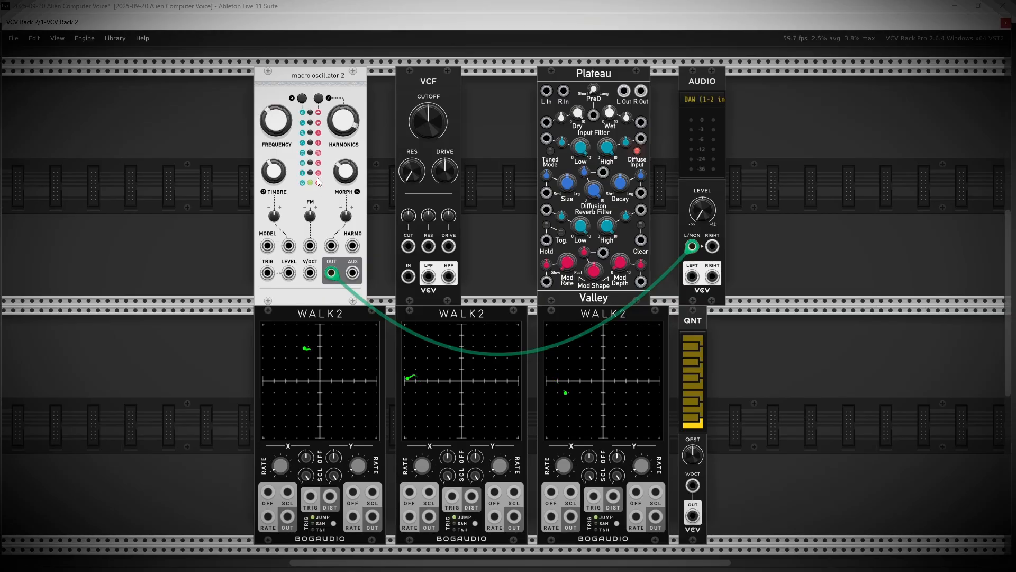
mouse_move(703, 210)
mouse_down()
mouse_move(703, 219)
mouse_move(702, 203)
mouse_up()
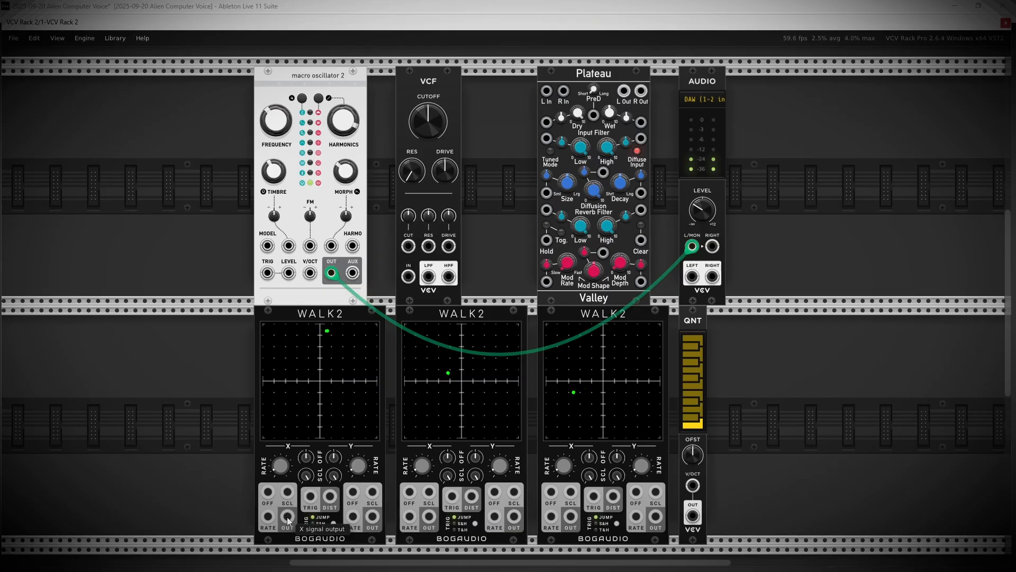
Patch the first WALK2's X output into the oscillator's Timbre input and turn up the Timbre CV amount
drag(288, 517, 288, 246)
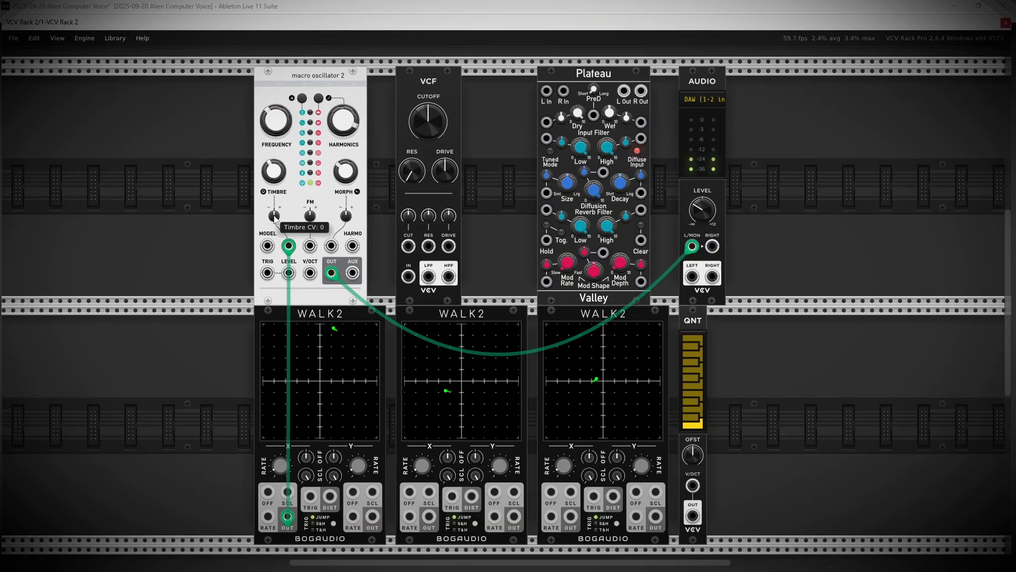
mouse_move(274, 216)
mouse_down()
mouse_move(274, 198)
mouse_move(274, 222)
mouse_up()
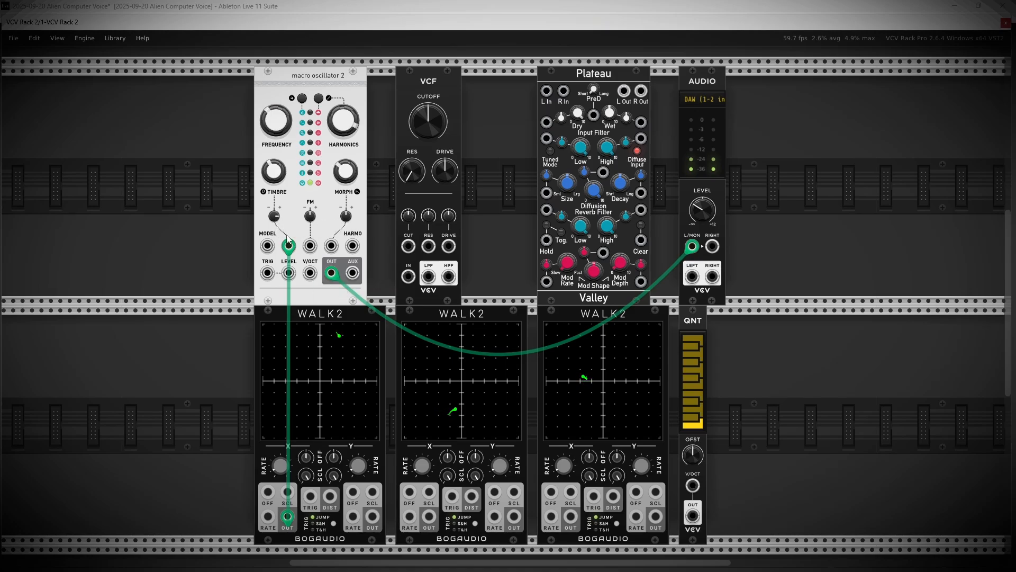
drag(275, 216, 274, 206)
Reset the oscillator's Morph knob and modulate Morph from the second WALK2's X output with its CV amount turned up
mouse_move(350, 176)
double_click(345, 173)
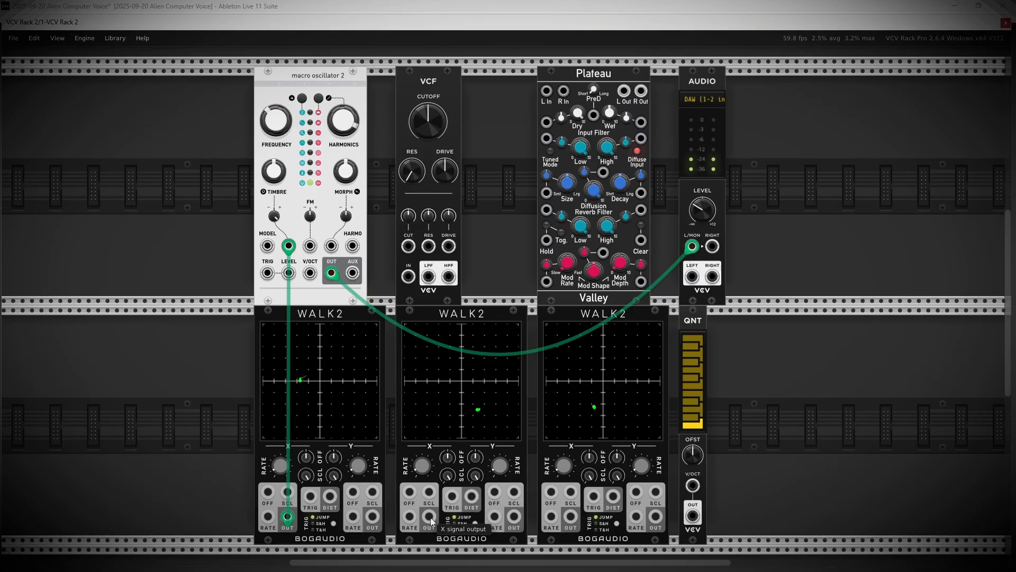
drag(430, 517, 345, 135)
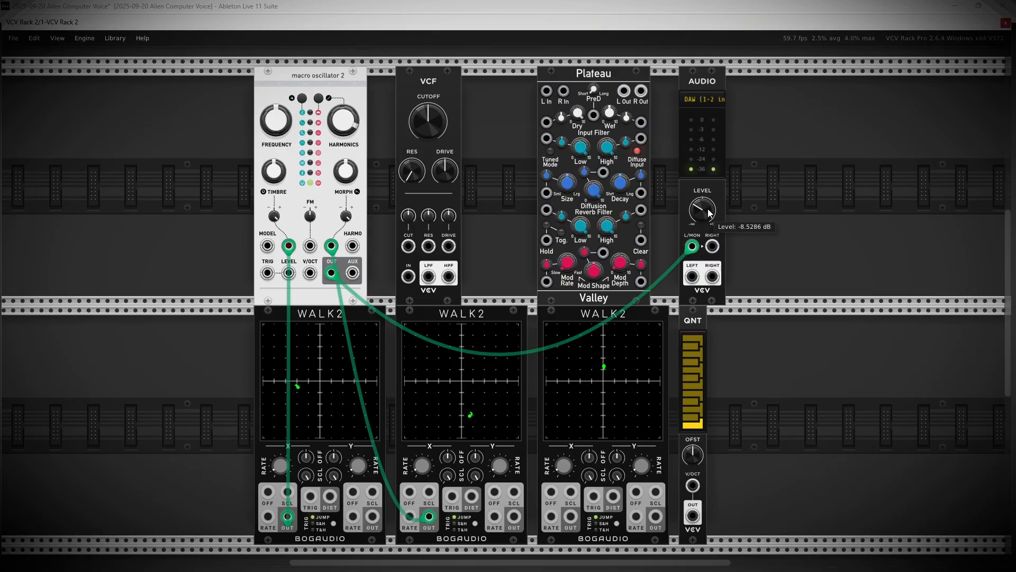
Lower the audio level and route the oscillator's main output through the VCF's lowpass filter into the left audio input
drag(704, 209, 703, 229)
drag(702, 210, 702, 210)
drag(702, 210, 702, 212)
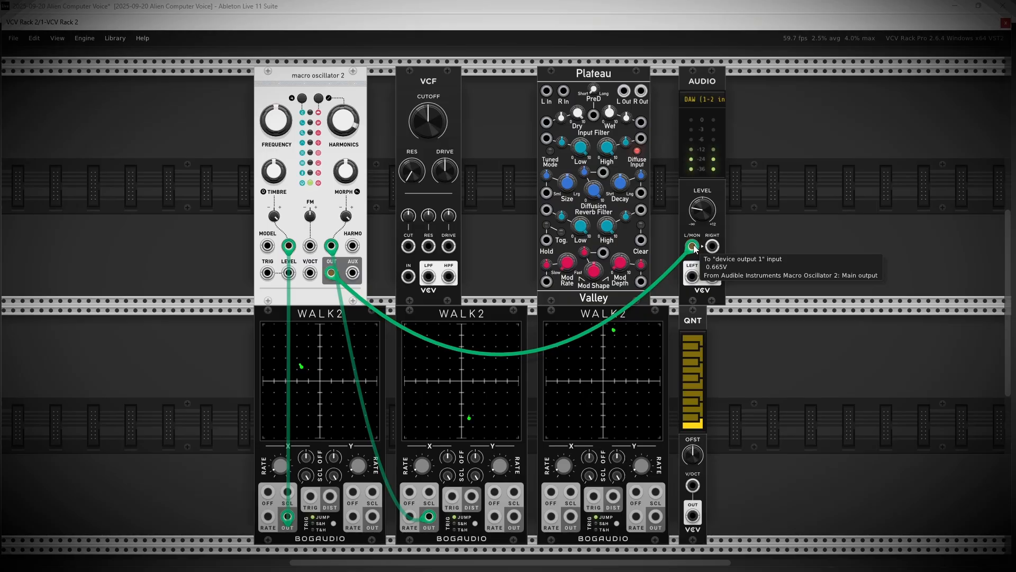
drag(692, 247, 409, 276)
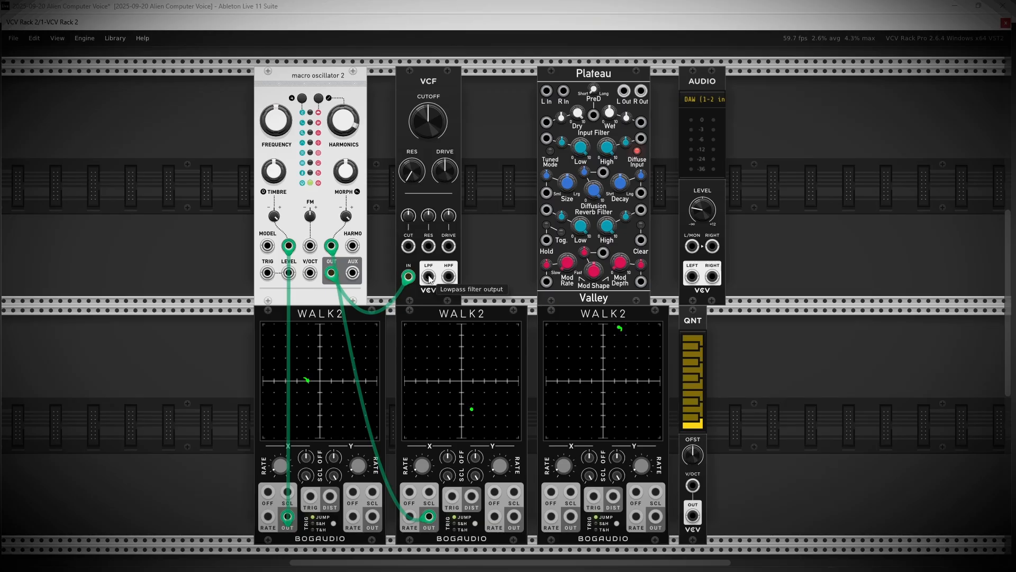
drag(429, 277, 692, 247)
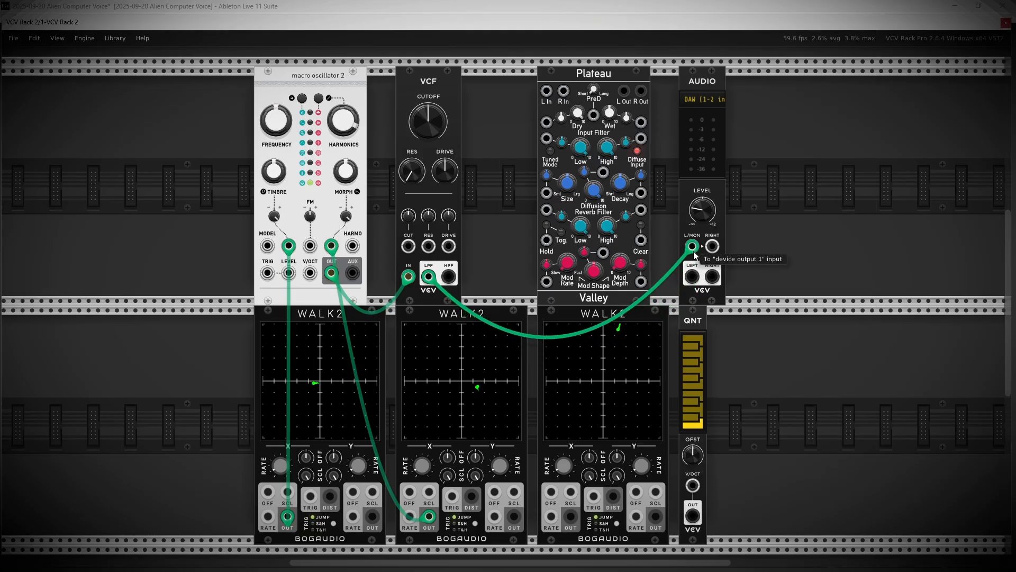
Raise the audio level to about -4.9 dB and open up the VCF's cutoff frequency well above its default
drag(702, 211, 702, 196)
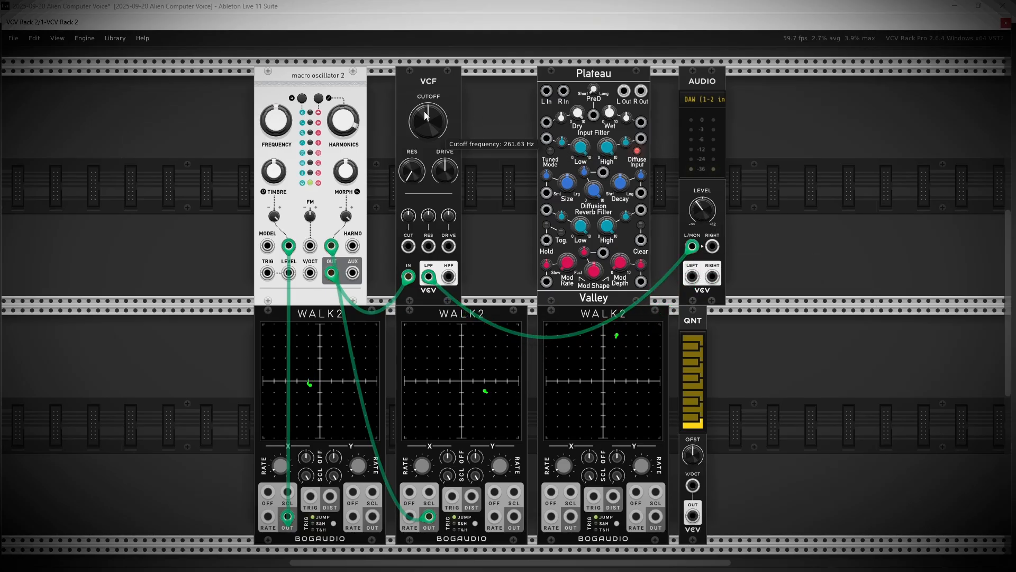
drag(430, 119, 430, 91)
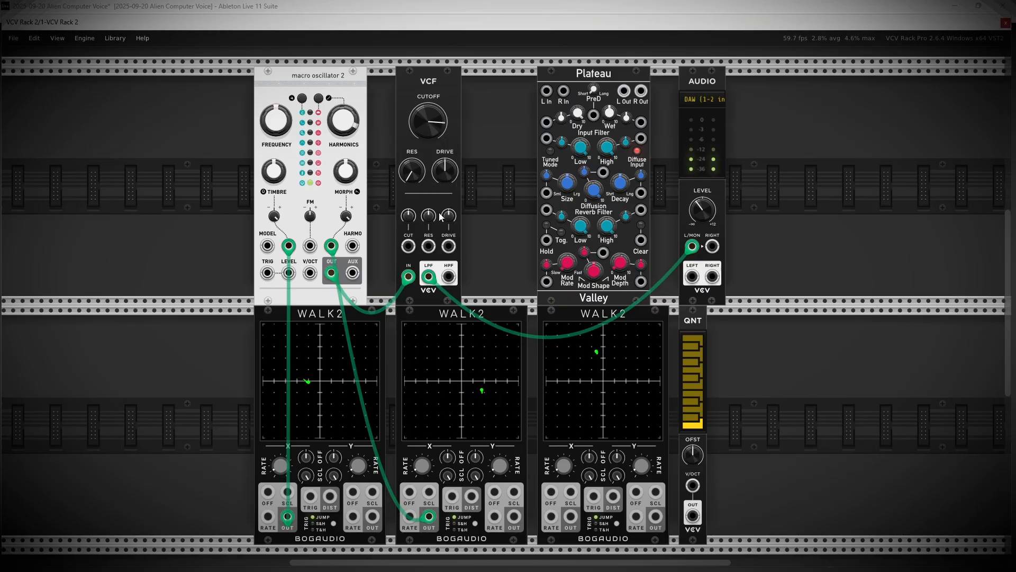
drag(429, 120, 428, 124)
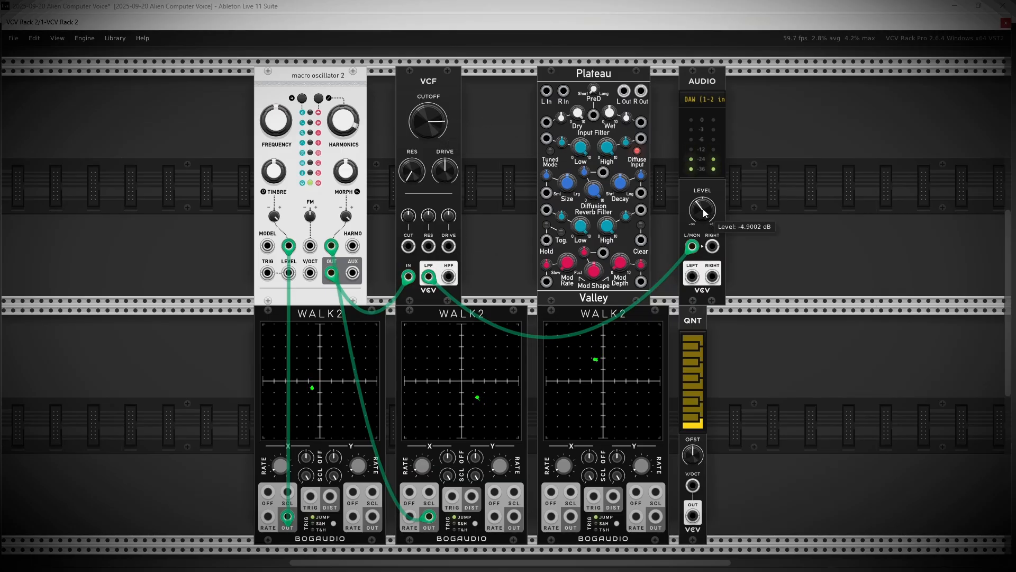
drag(703, 210, 702, 216)
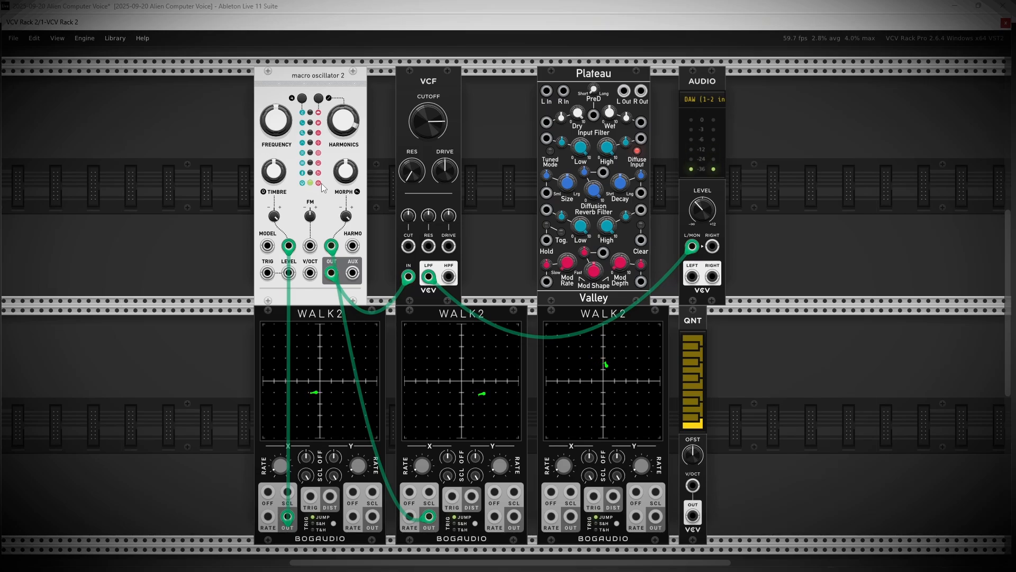
Try different pitches with the oscillator's Frequency knob and reset it to 0 semitones
mouse_move(279, 123)
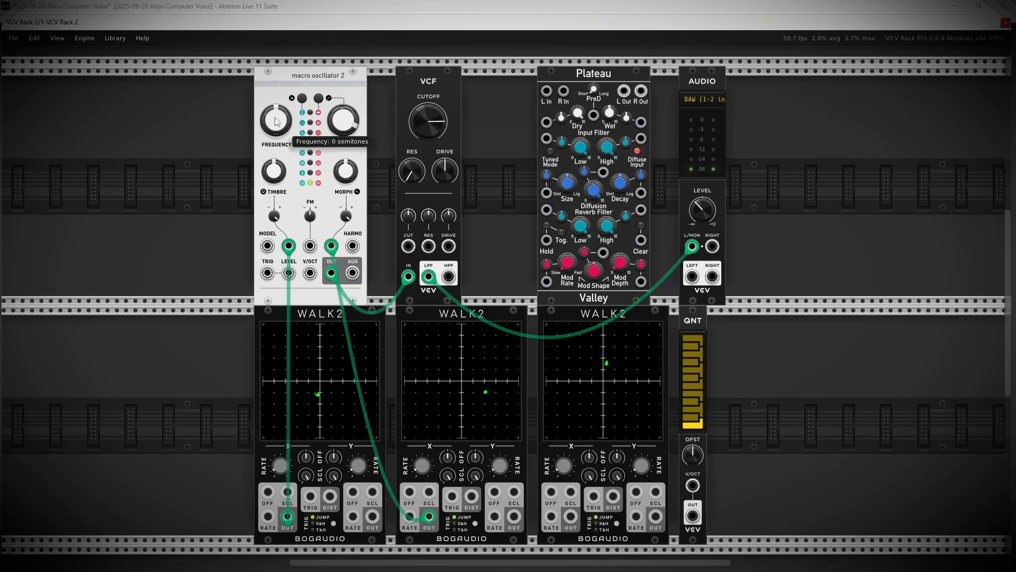
mouse_move(279, 123)
mouse_down()
mouse_move(280, 101)
mouse_move(280, 156)
mouse_move(280, 100)
mouse_move(279, 126)
mouse_up()
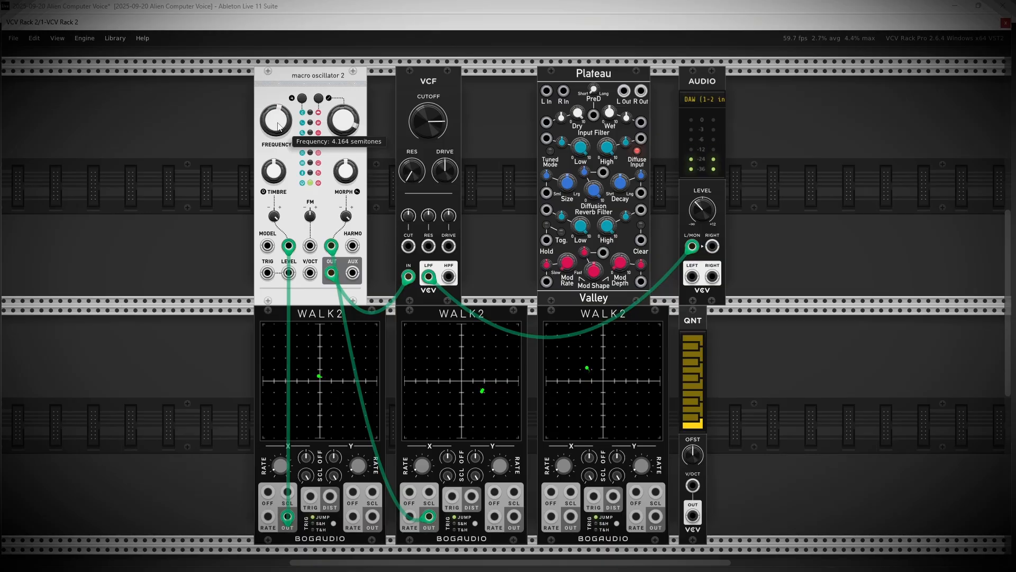
double_click(280, 126)
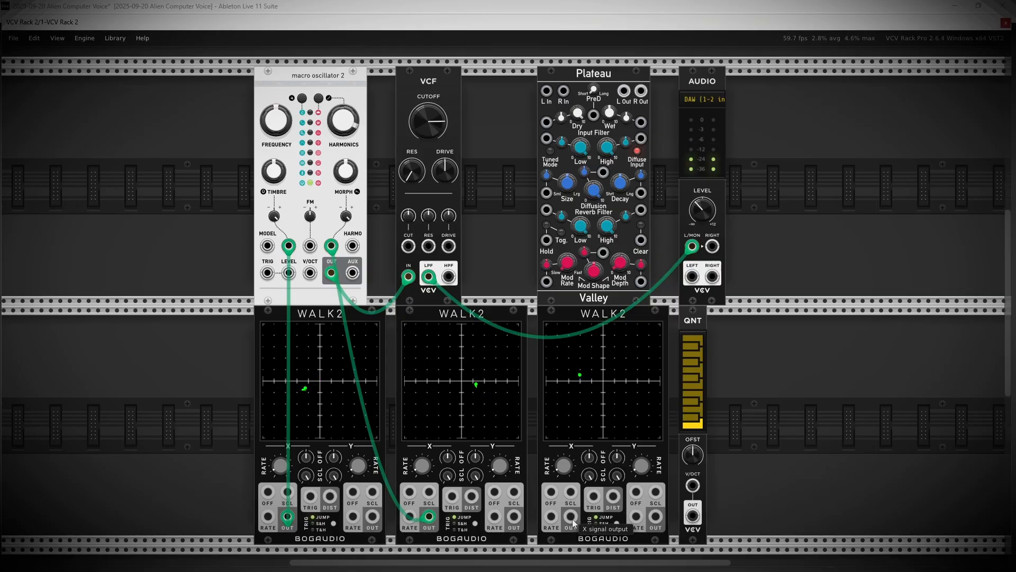
Patch the third WALK2's X output into the oscillator's V/OCT input and turn Scale Y fully down on all three WALK2 modules
drag(571, 517, 311, 273)
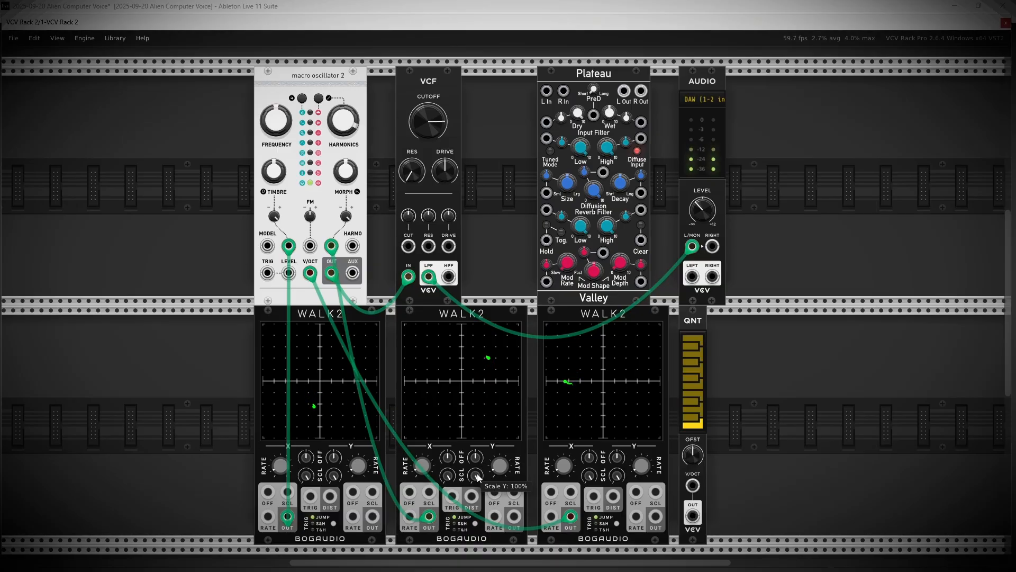
drag(475, 475, 475, 571)
drag(334, 475, 333, 571)
drag(617, 478, 618, 571)
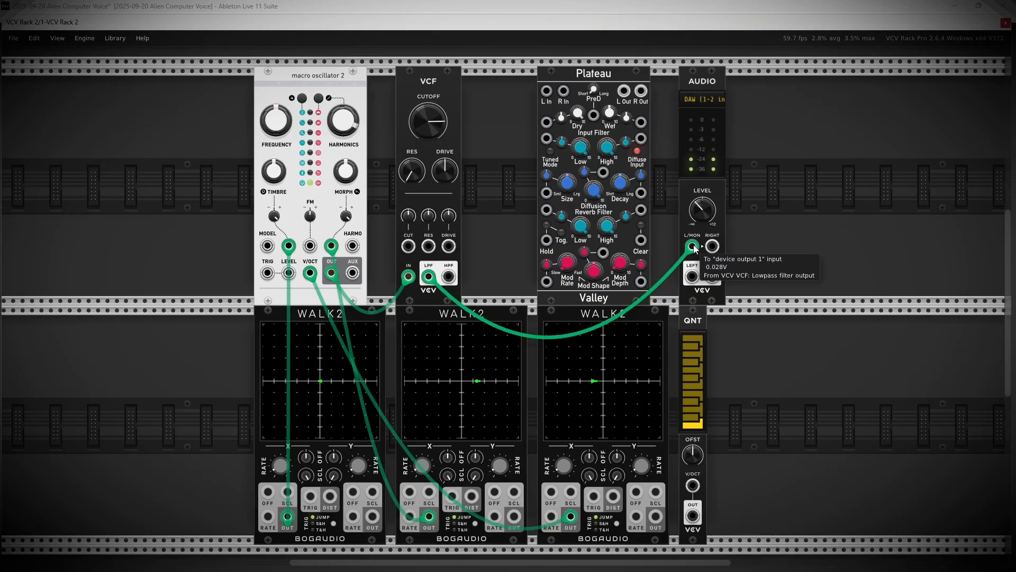
Route the VCF's lowpass output into Plateau's left input and Plateau's left and right outputs into the matching audio inputs
drag(694, 246, 547, 95)
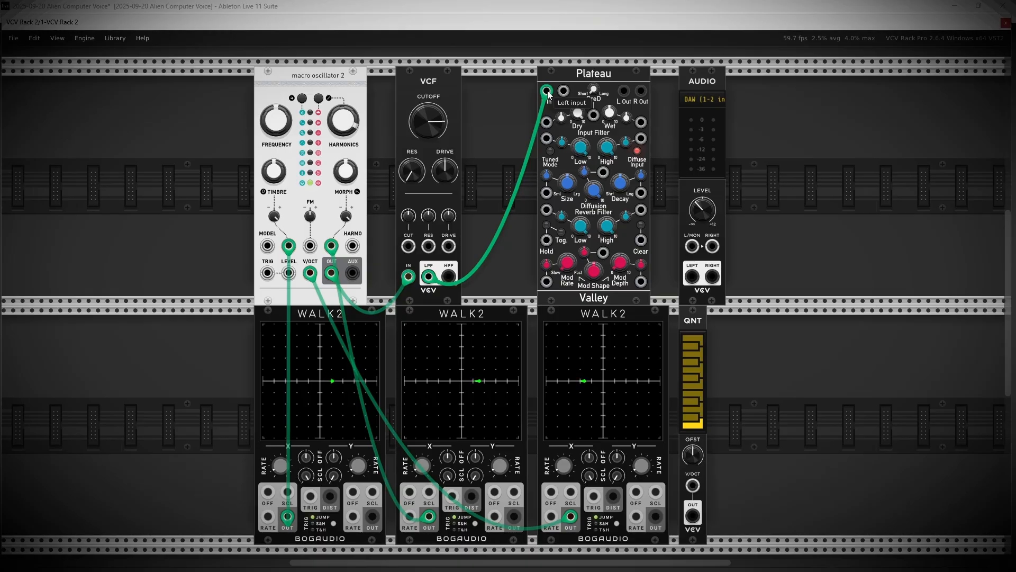
drag(548, 94, 548, 94)
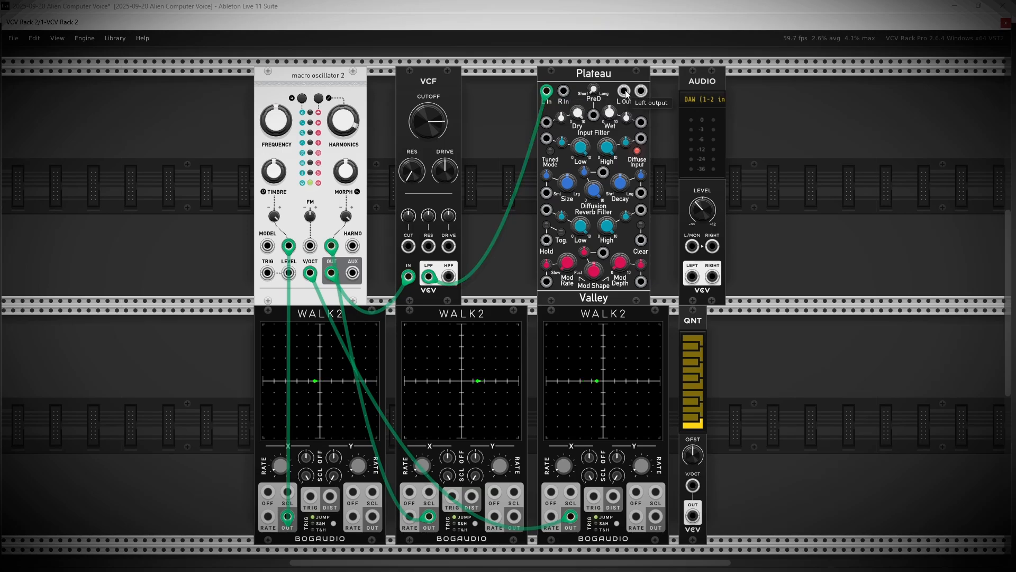
drag(625, 92, 694, 247)
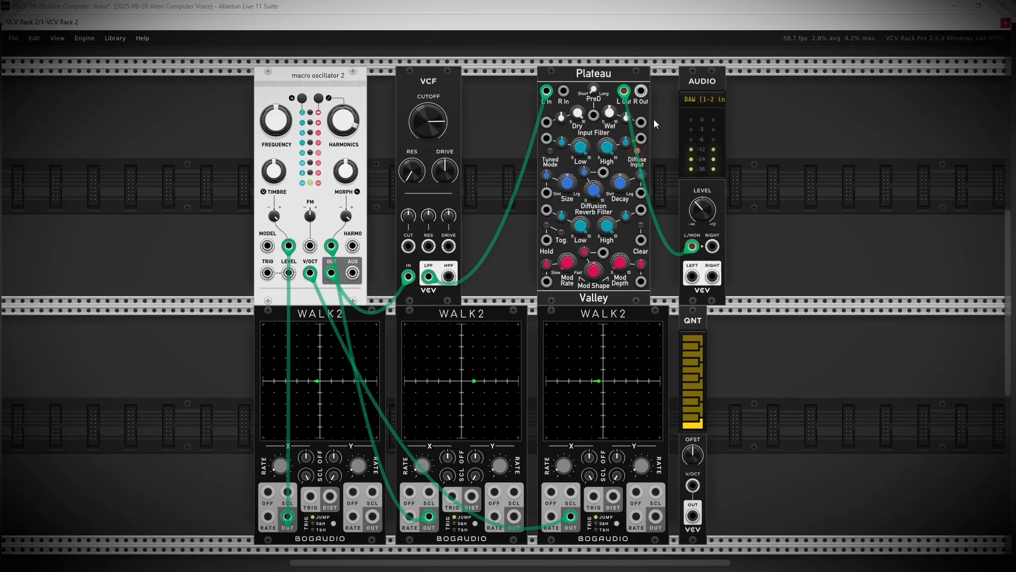
drag(642, 91, 713, 247)
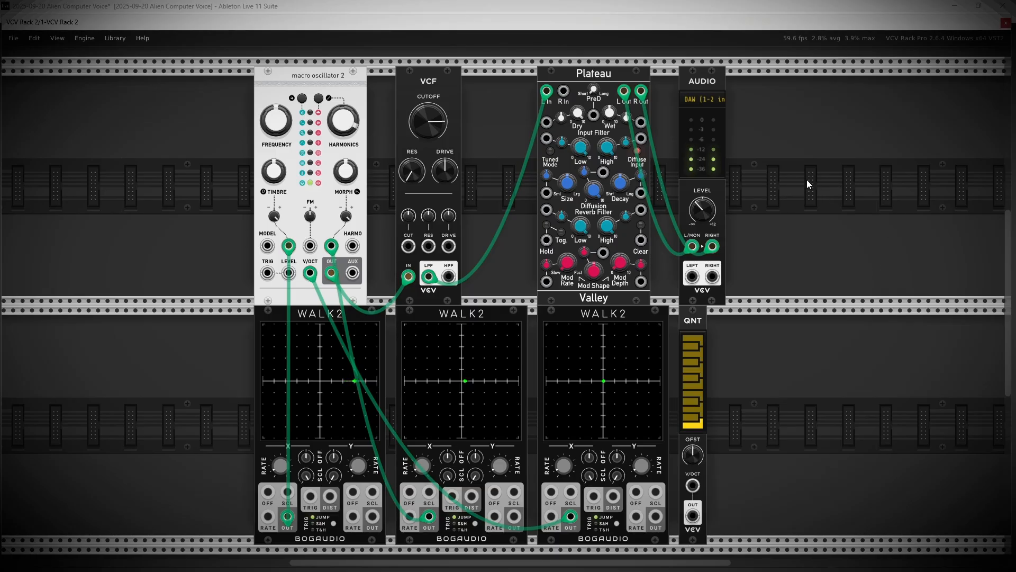
drag(701, 212, 700, 211)
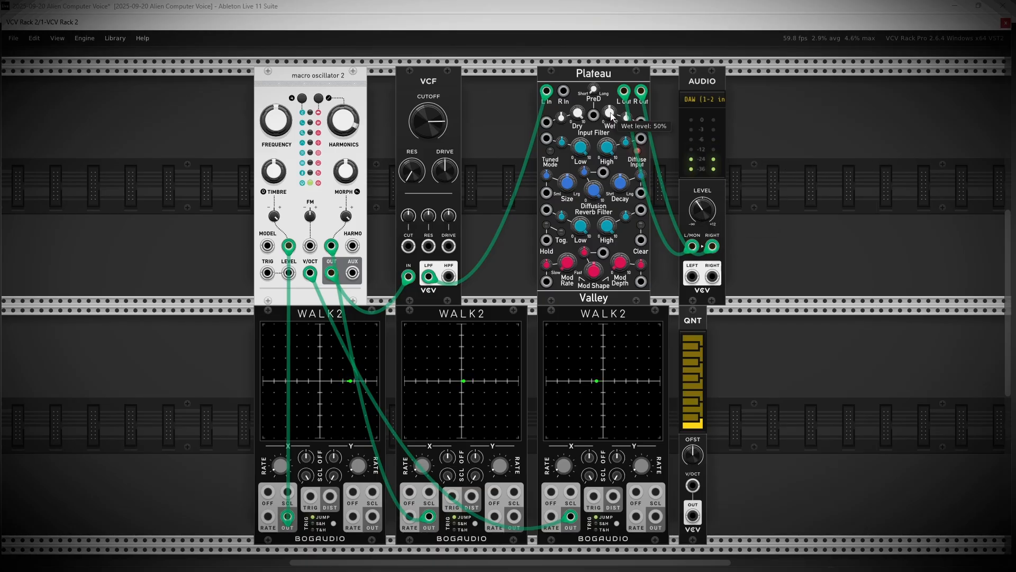
Turn Plateau's wet level down below 50% and raise the audio output level
drag(611, 116, 611, 121)
drag(611, 122, 611, 119)
drag(610, 113, 609, 112)
drag(610, 112, 610, 114)
mouse_move(709, 217)
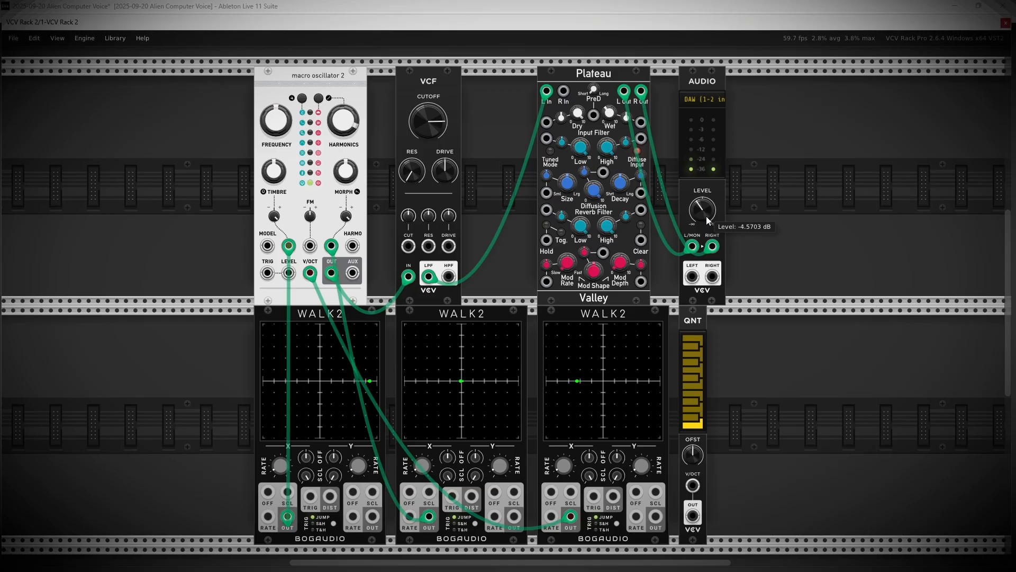
drag(706, 216, 706, 209)
Adjust Rate X on all three WALK2 modules, with the first at about 36% and the third above 10%, and trim the audio level
drag(280, 466, 280, 456)
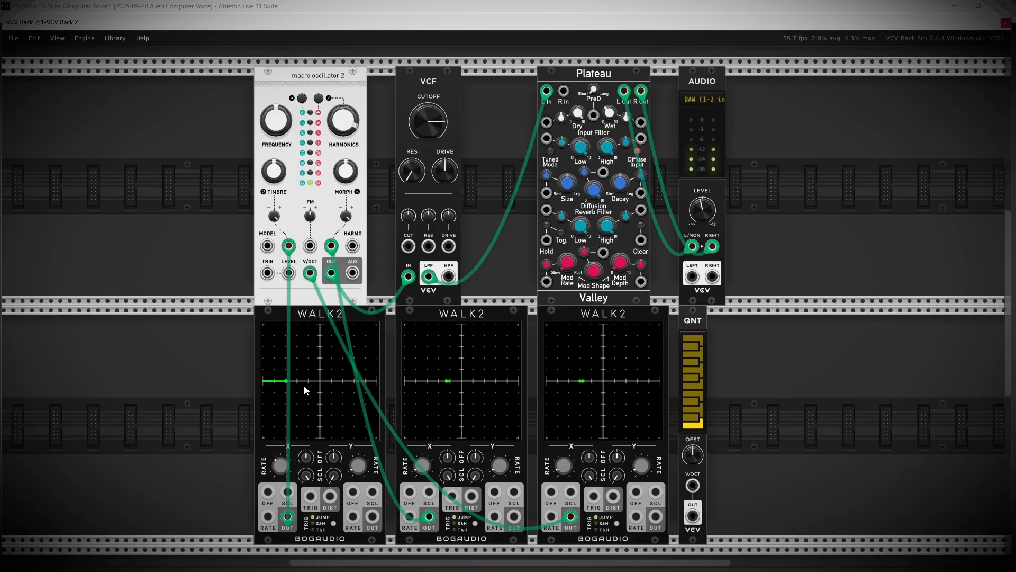
drag(280, 466, 281, 471)
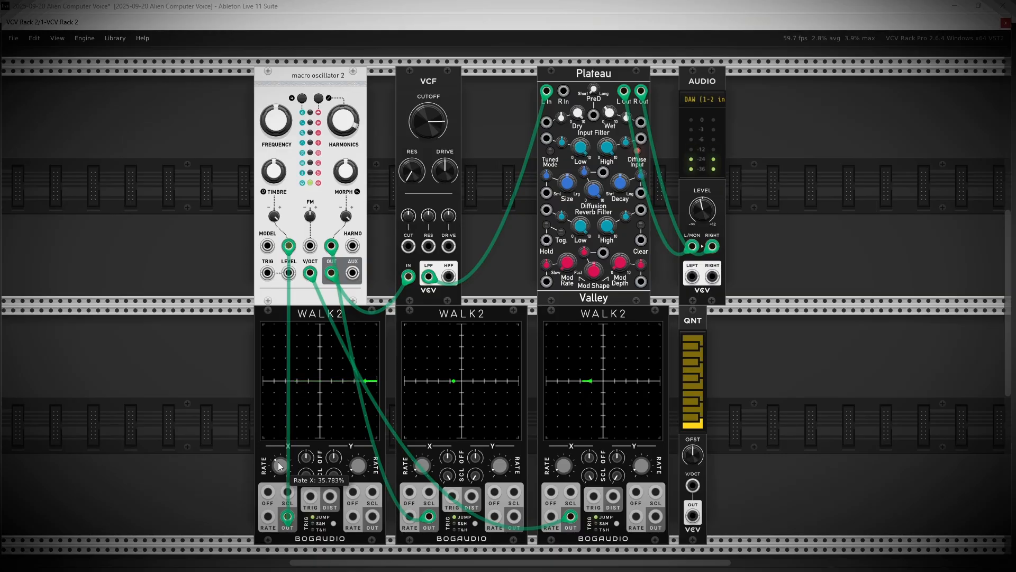
drag(422, 466, 415, 472)
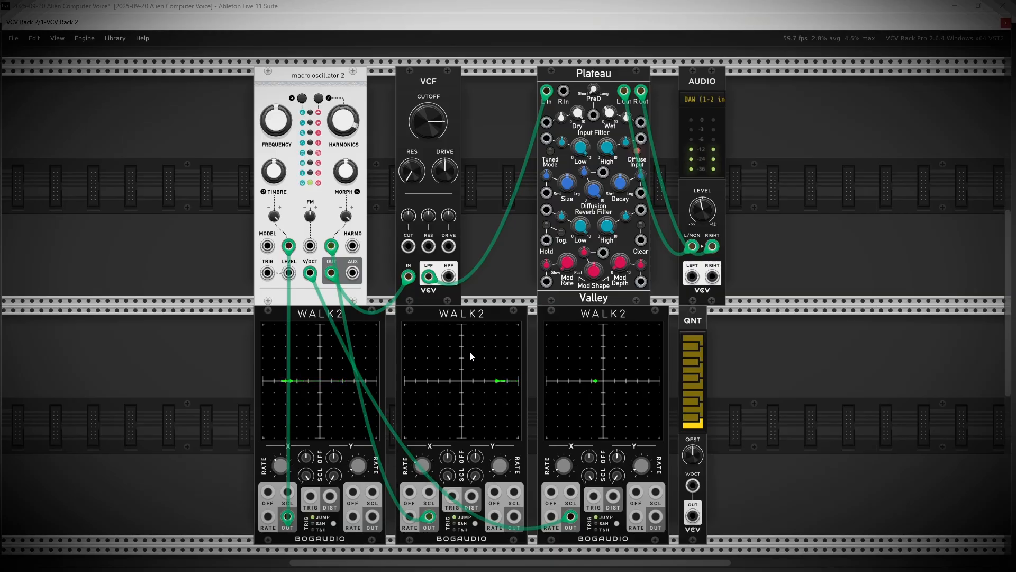
mouse_move(347, 176)
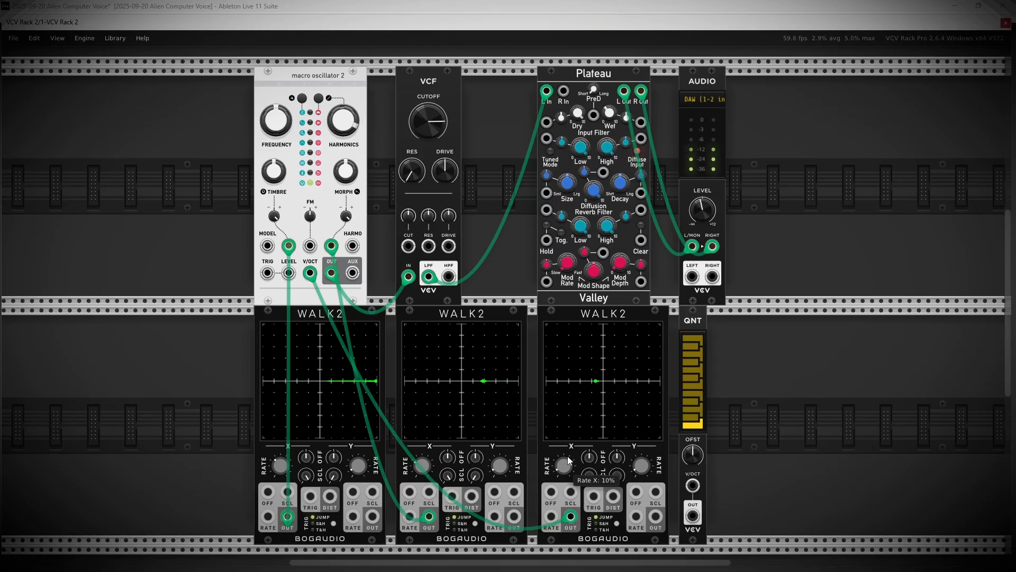
mouse_move(563, 467)
drag(562, 468, 562, 411)
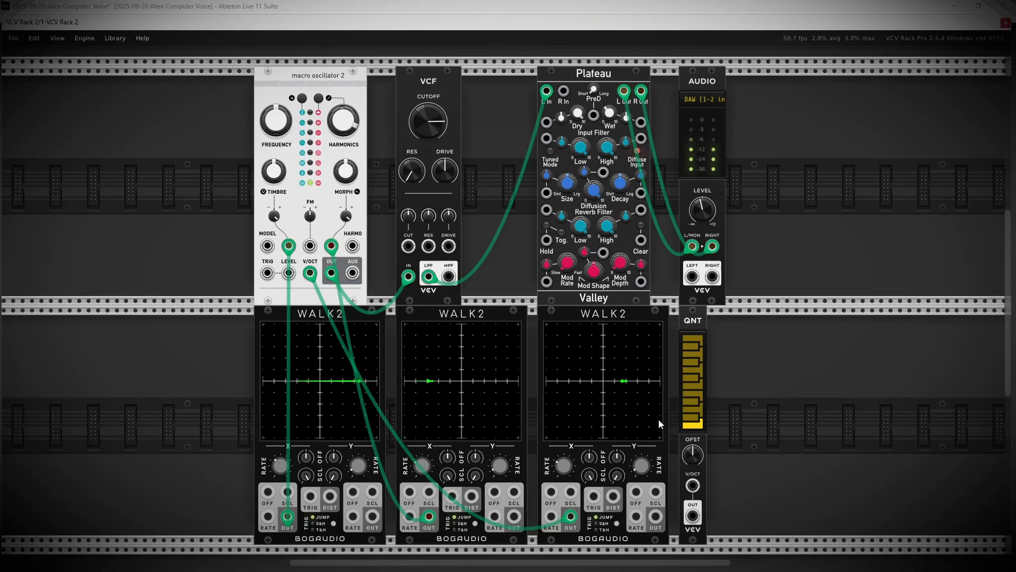
drag(702, 211, 704, 210)
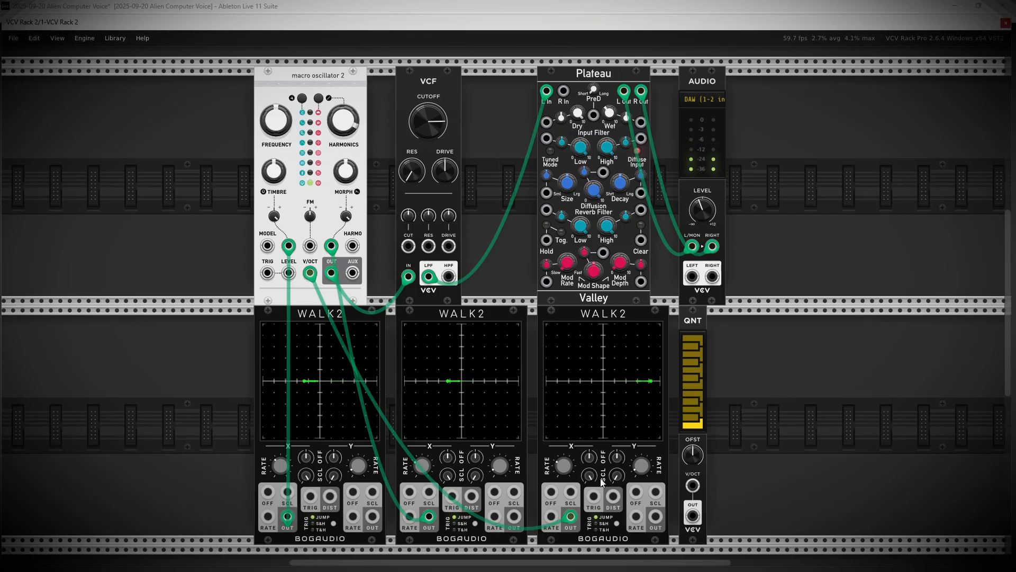
Reduce the third WALK2's Scale X and fine-tune Rate X on the first two WALK2 modules, with the second at about 24%
drag(590, 476, 590, 507)
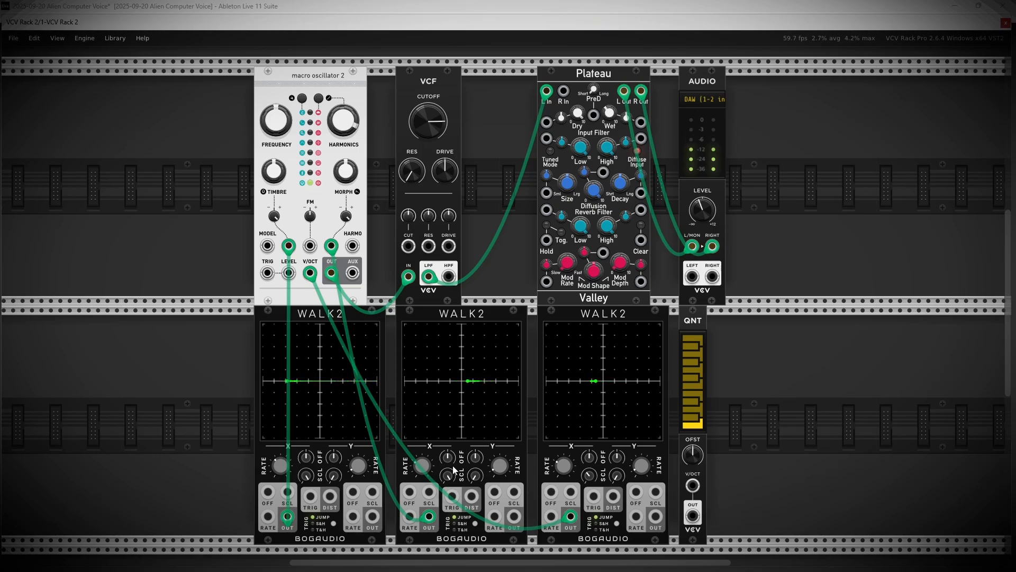
drag(425, 467, 425, 483)
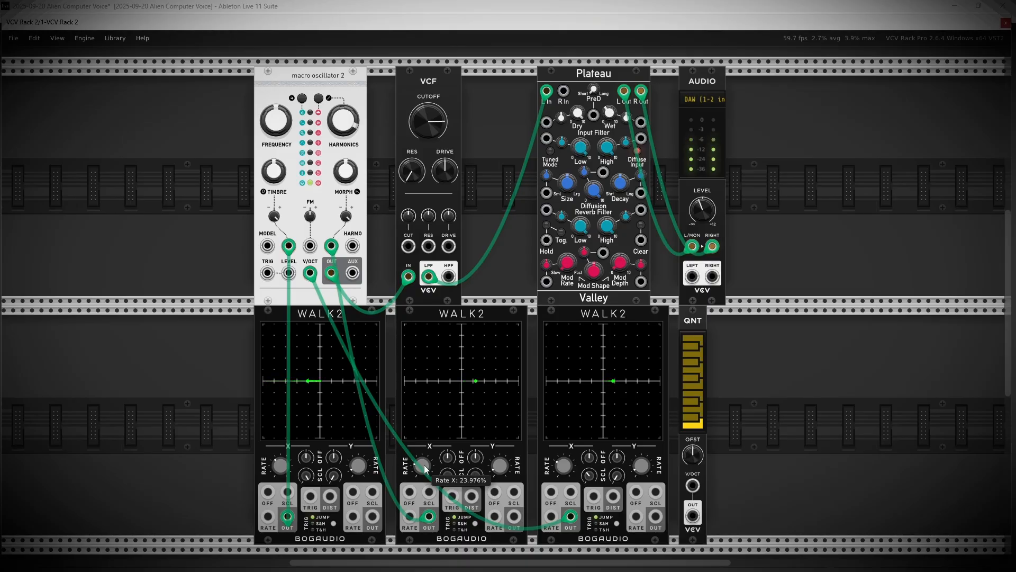
drag(278, 464, 279, 466)
drag(421, 465, 421, 464)
drag(280, 466, 277, 468)
drag(421, 464, 421, 465)
drag(286, 461, 286, 461)
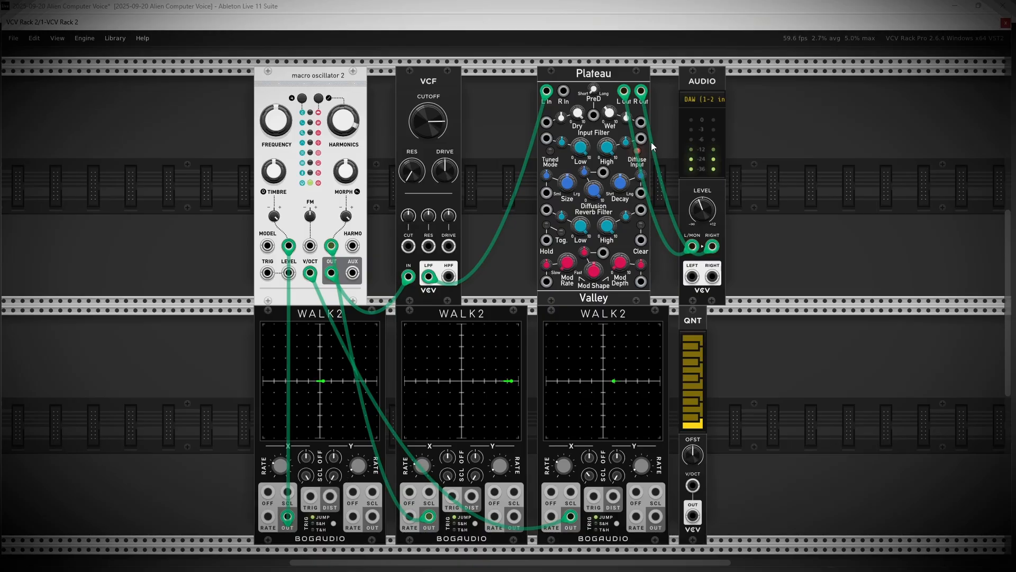
Set Plateau's wet level to about 30% and open the VCF's cutoff further
drag(610, 112, 610, 112)
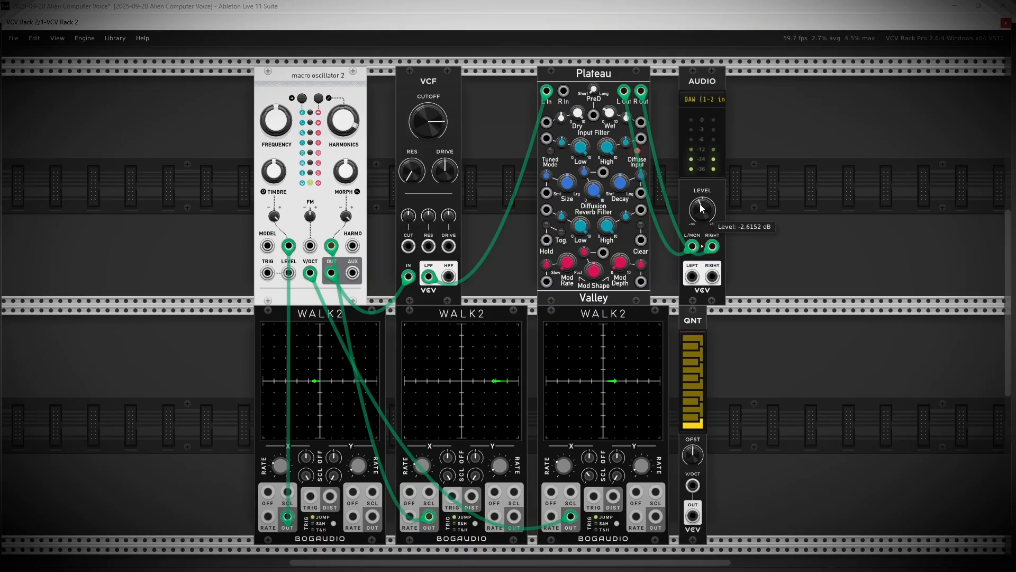
drag(429, 126, 429, 126)
Reroute the third WALK2's X output through the QNT quantizer into the oscillator's V/OCT input, and set the audio level to about -4.7 dB
drag(707, 216, 707, 246)
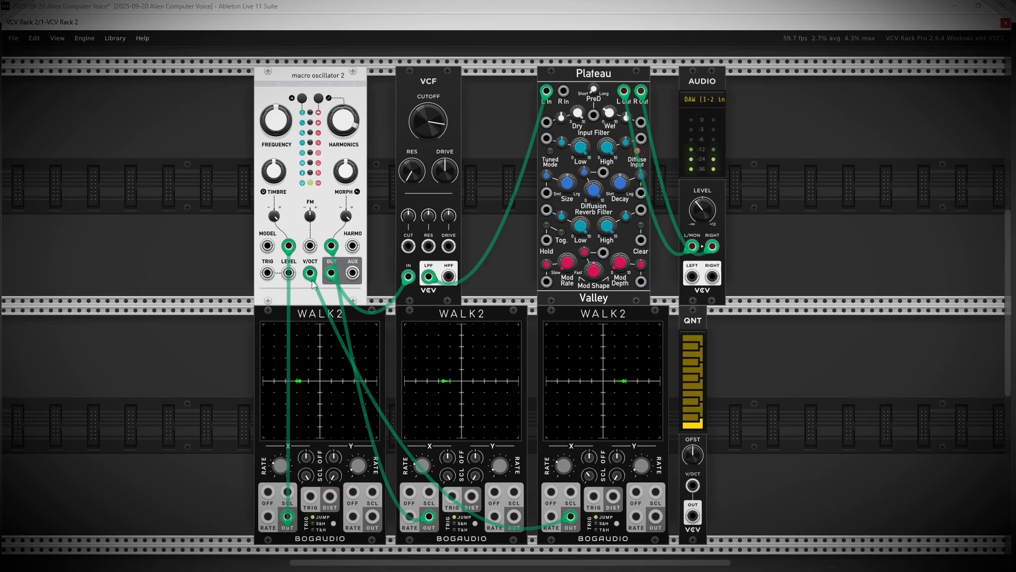
drag(312, 273, 693, 485)
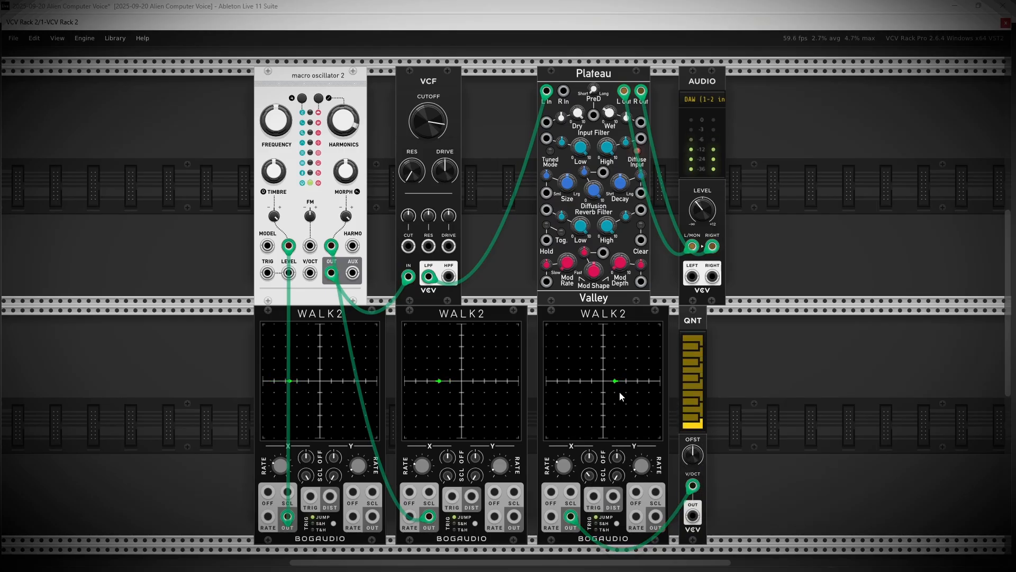
drag(707, 214, 707, 254)
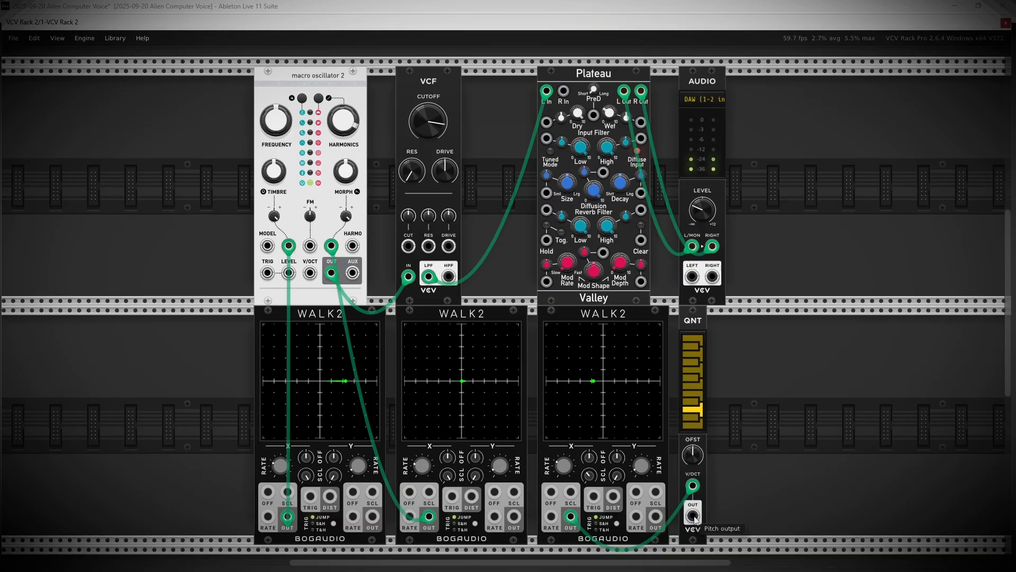
drag(693, 517, 309, 272)
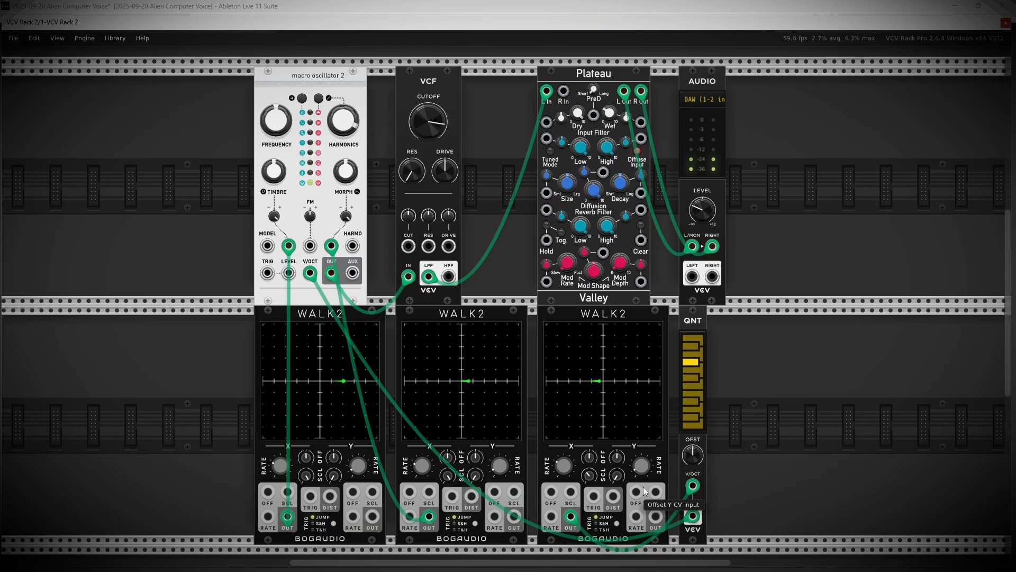
drag(710, 215, 710, 163)
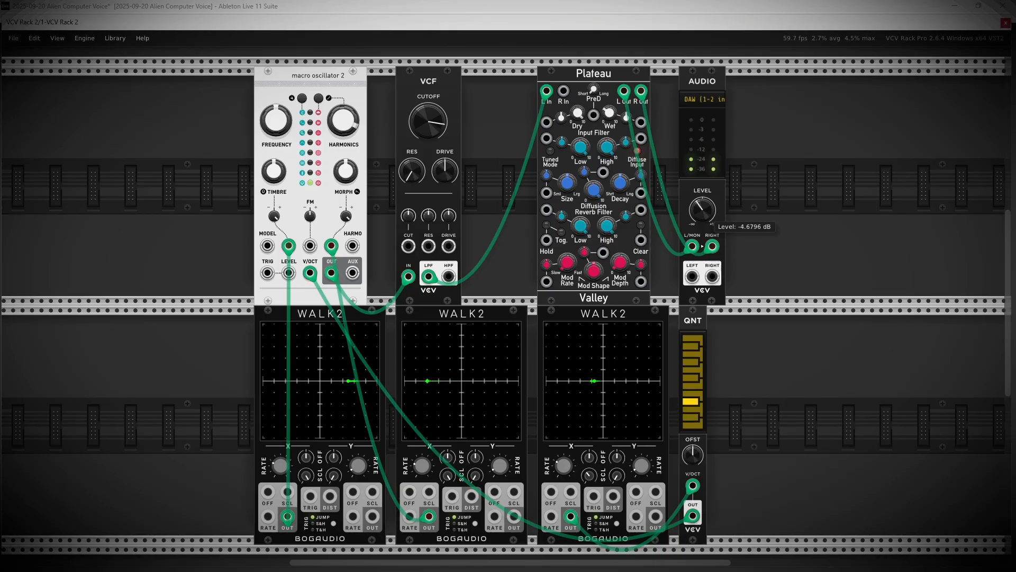
Load the Ionian (Major) factory preset on the QNT quantizer
right_click(692, 323)
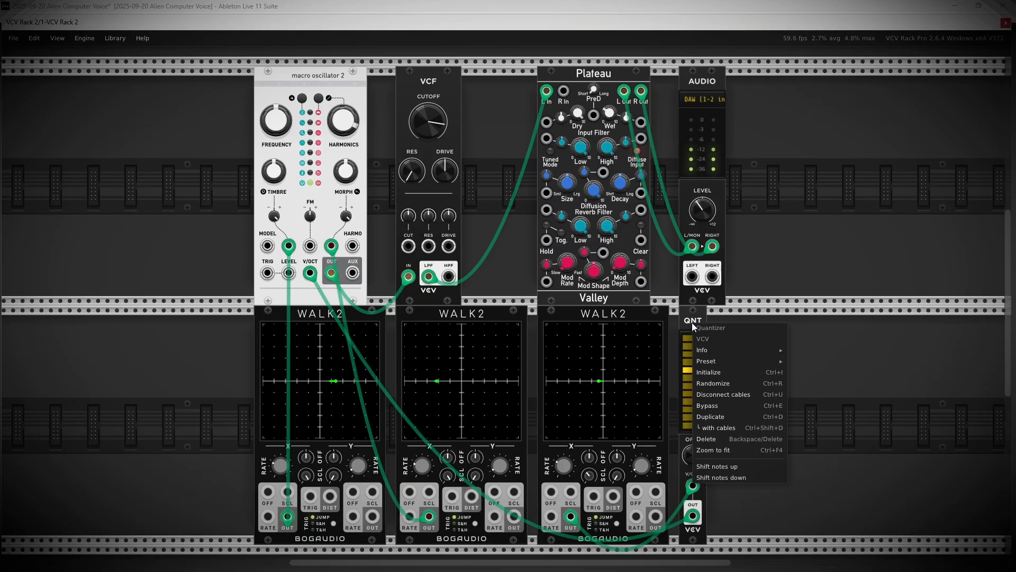
mouse_move(729, 364)
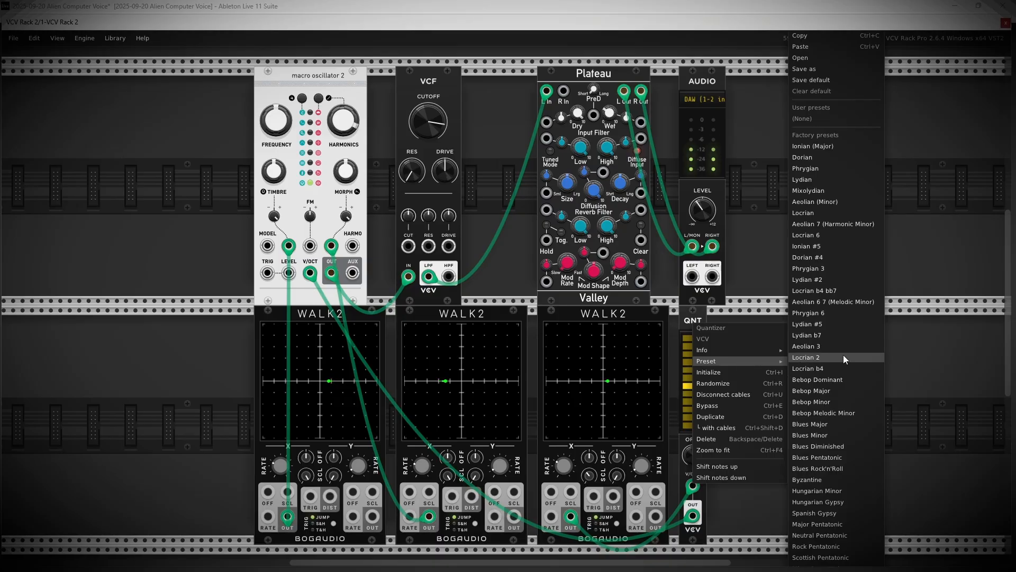
click(846, 147)
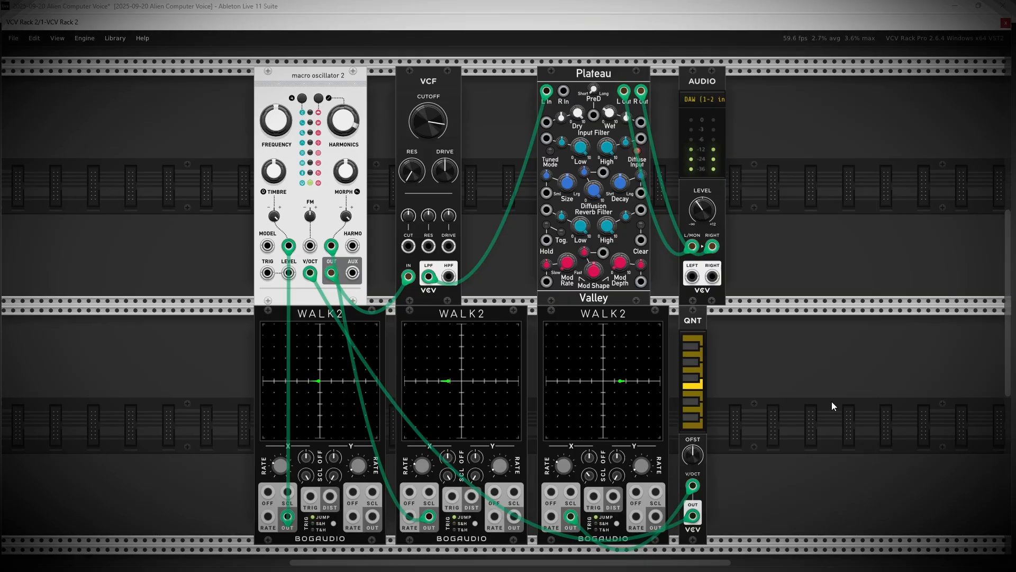
Lower Rate X on the first two WALK2 modules and set the third WALK2's Scale X to about 46%
mouse_move(425, 464)
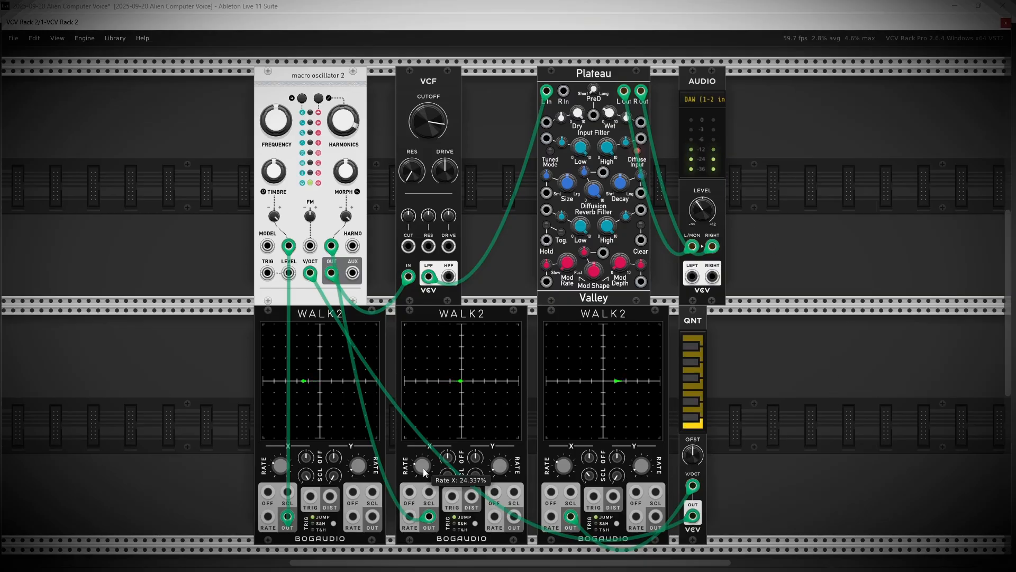
drag(420, 465, 421, 483)
drag(278, 466, 279, 474)
drag(557, 466, 588, 474)
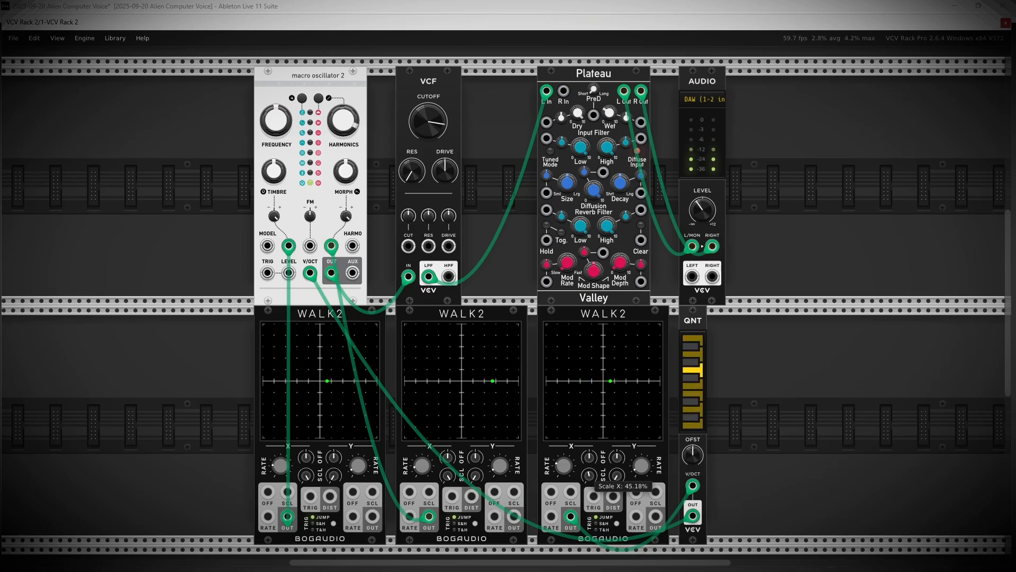
drag(588, 474, 588, 474)
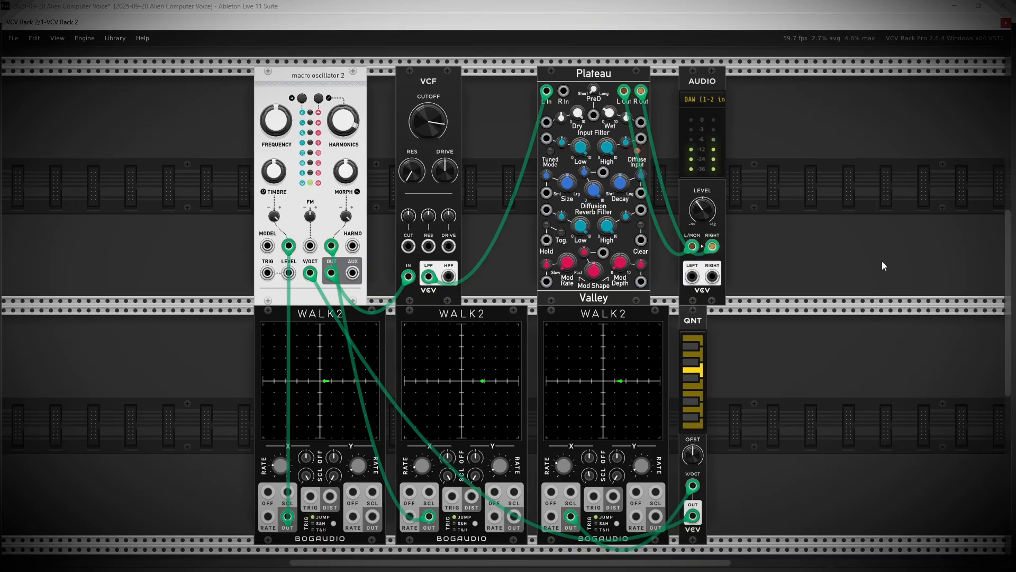
Raise the audio level to about -1 dB and fine-tune Plateau's wet level
mouse_move(704, 217)
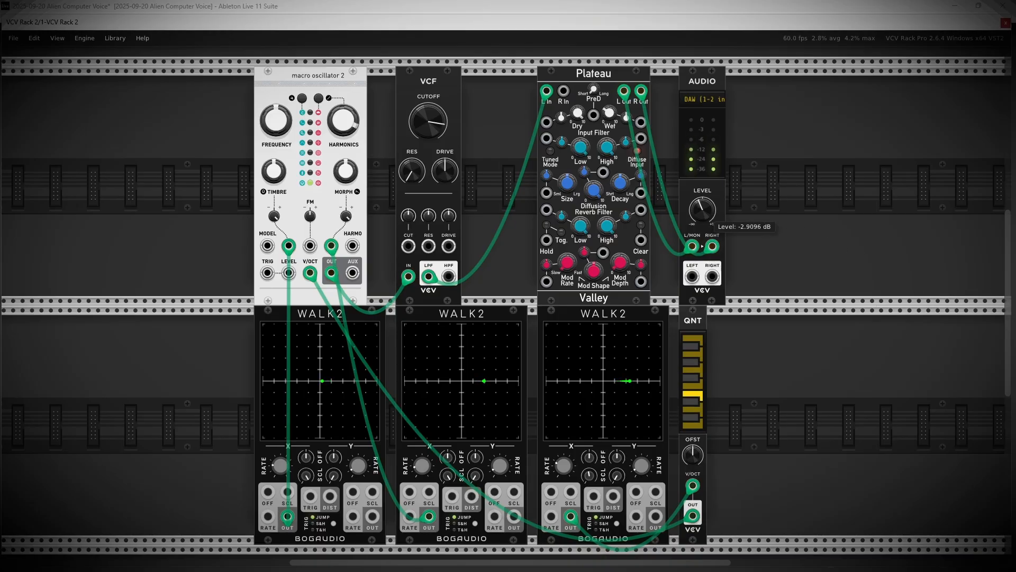
drag(707, 213, 706, 160)
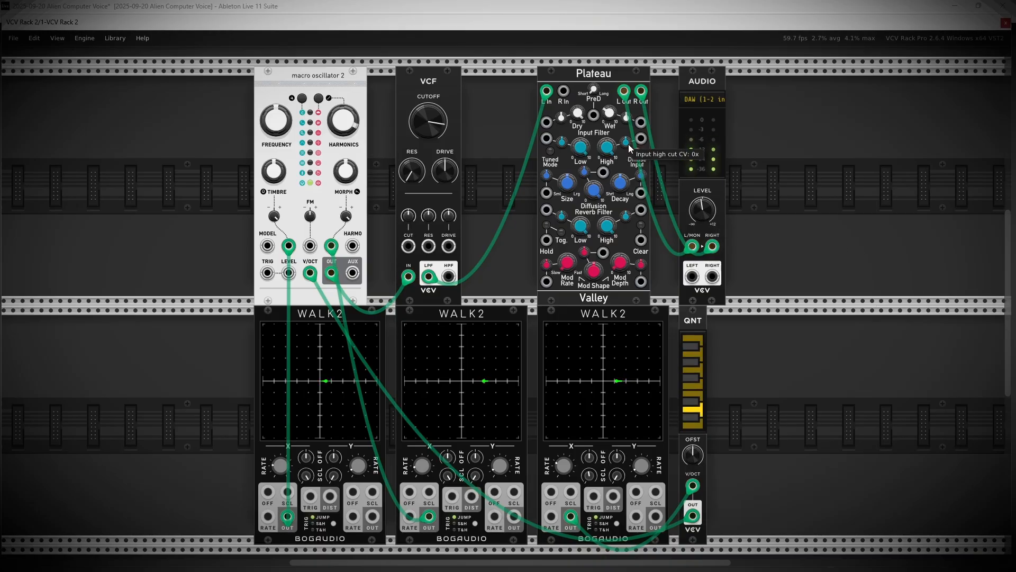
mouse_move(609, 115)
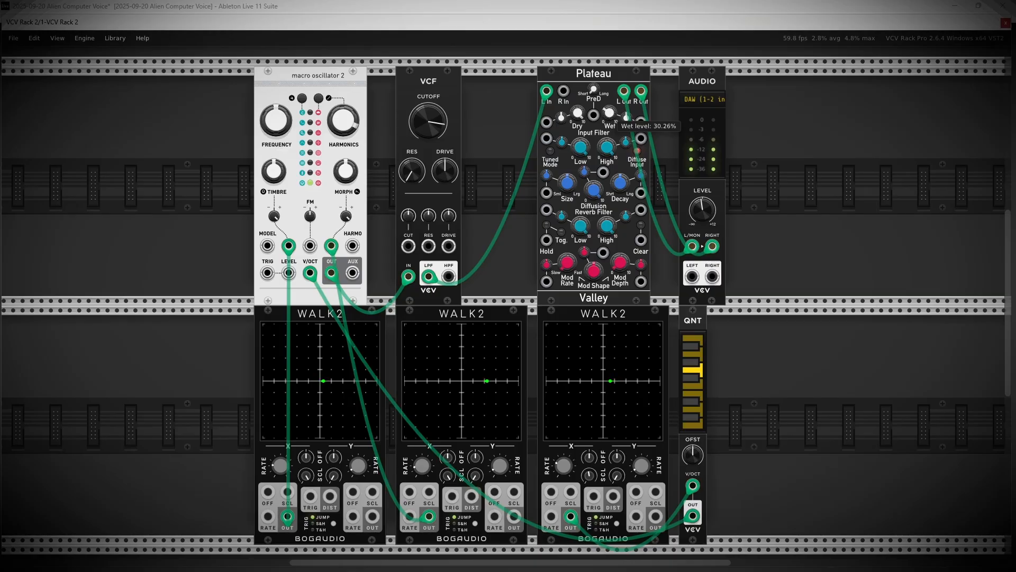
mouse_move(609, 112)
mouse_down()
mouse_move(609, 96)
mouse_move(609, 112)
mouse_up()
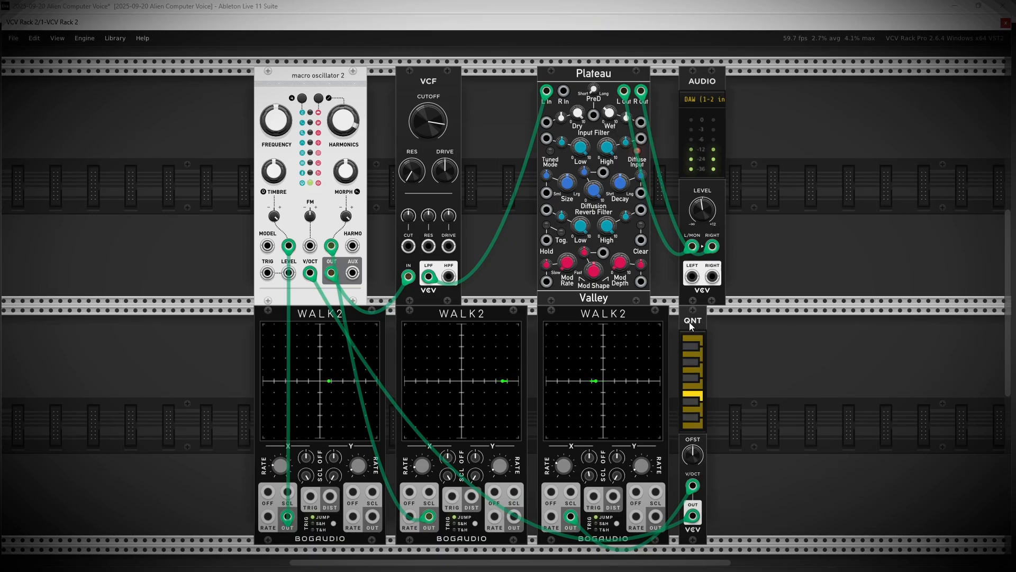
Try a custom scale by toggling individual notes on the QNT quantizer
click(690, 400)
click(693, 377)
click(689, 362)
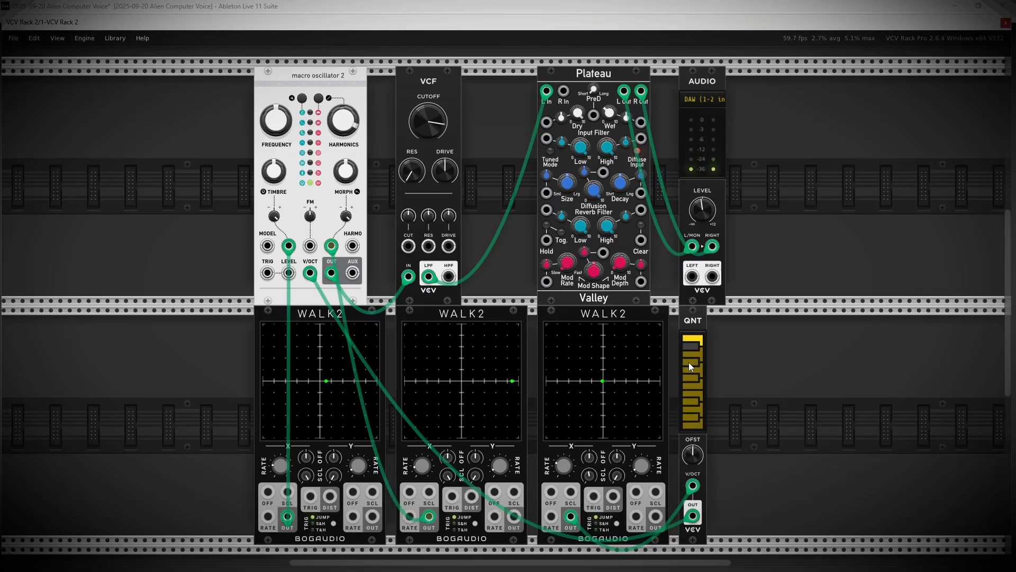
click(691, 345)
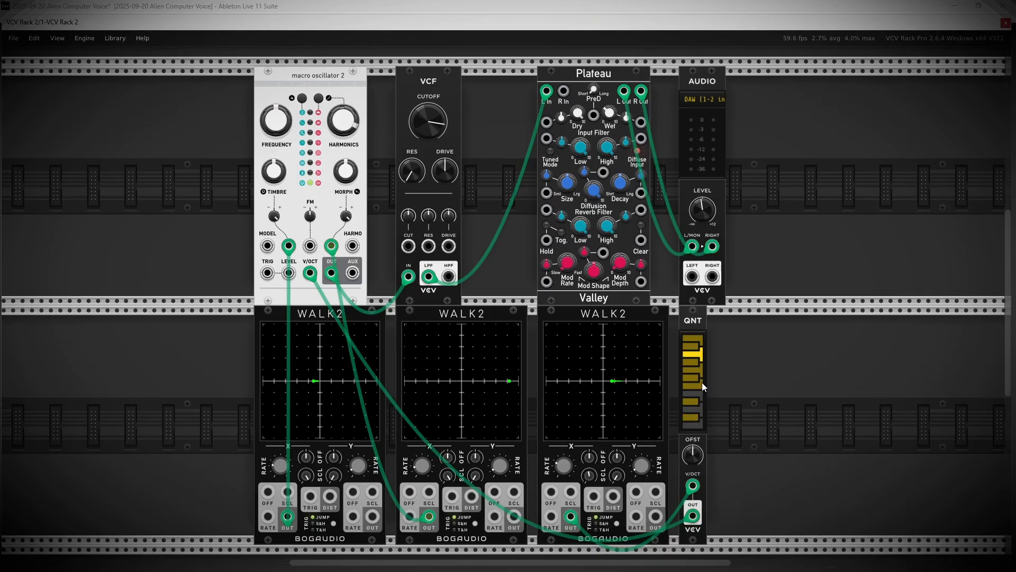
click(696, 338)
Load the Aeolian (Minor) factory preset on the QNT quantizer
right_click(695, 322)
mouse_move(724, 360)
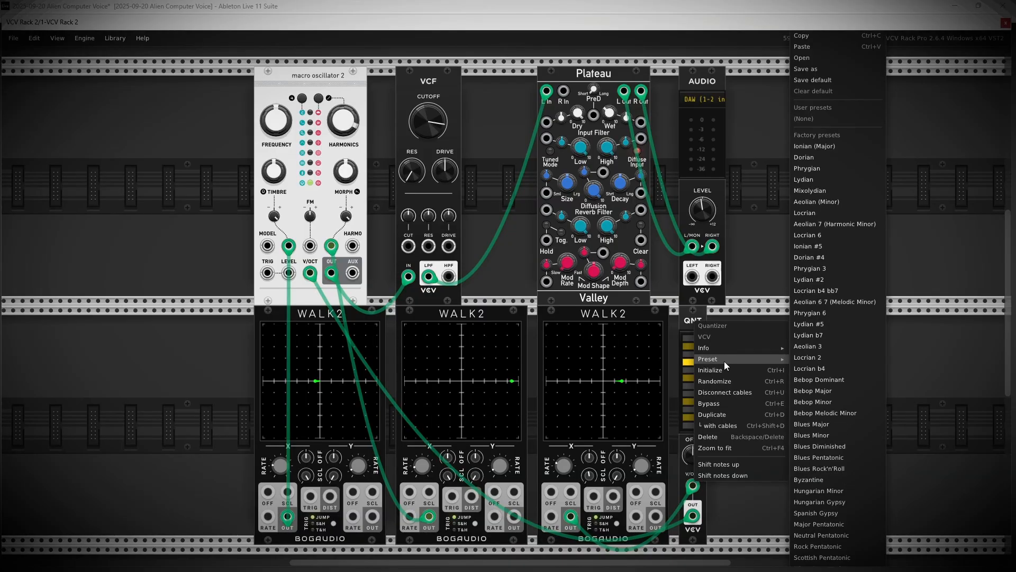
click(850, 201)
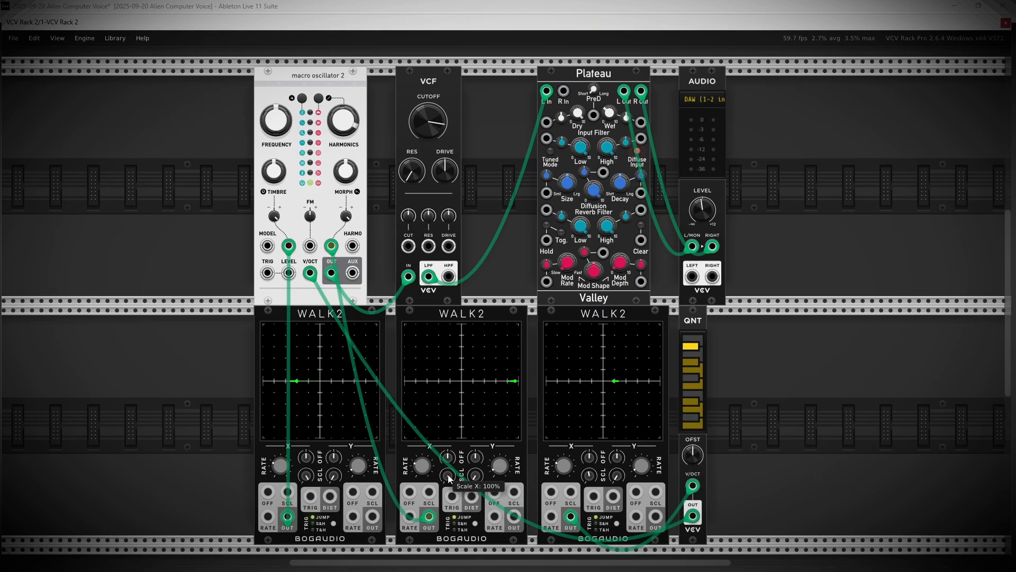
Reduce Scale X on all three WALK2 modules and set Plateau's wet level to about 27%
drag(449, 479, 448, 485)
drag(306, 475, 306, 480)
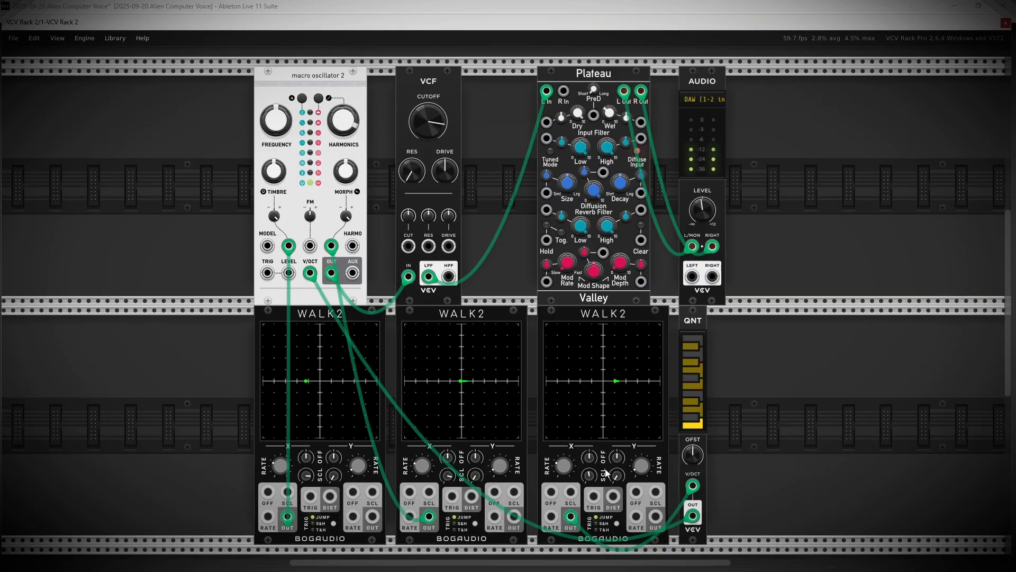
drag(609, 112, 609, 111)
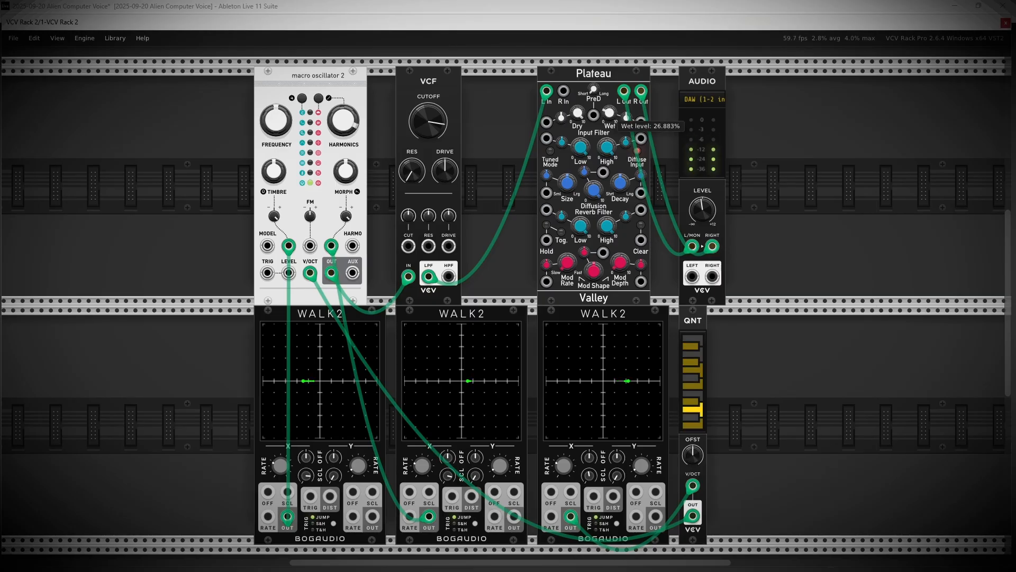
mouse_move(591, 482)
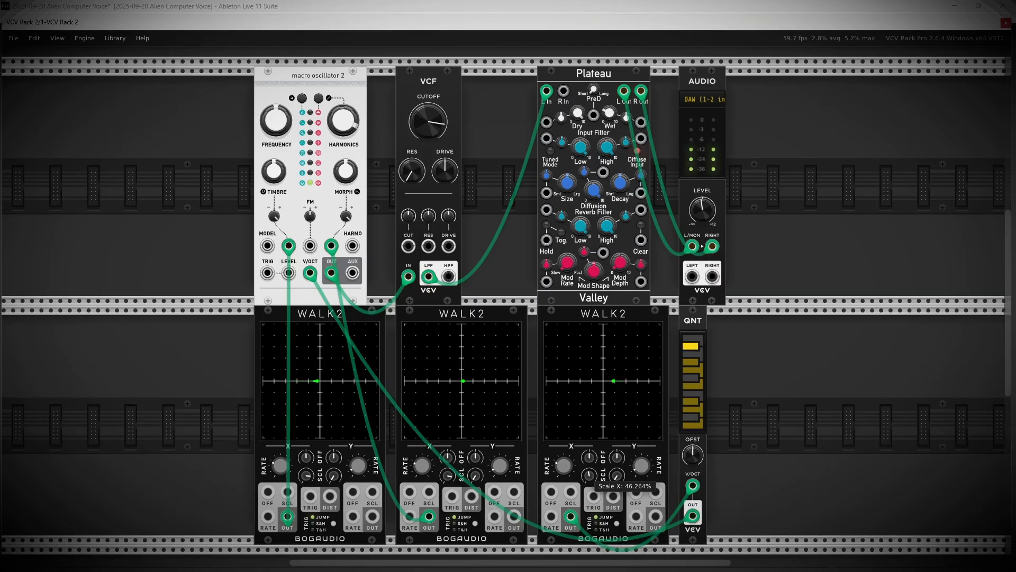
drag(591, 481, 591, 486)
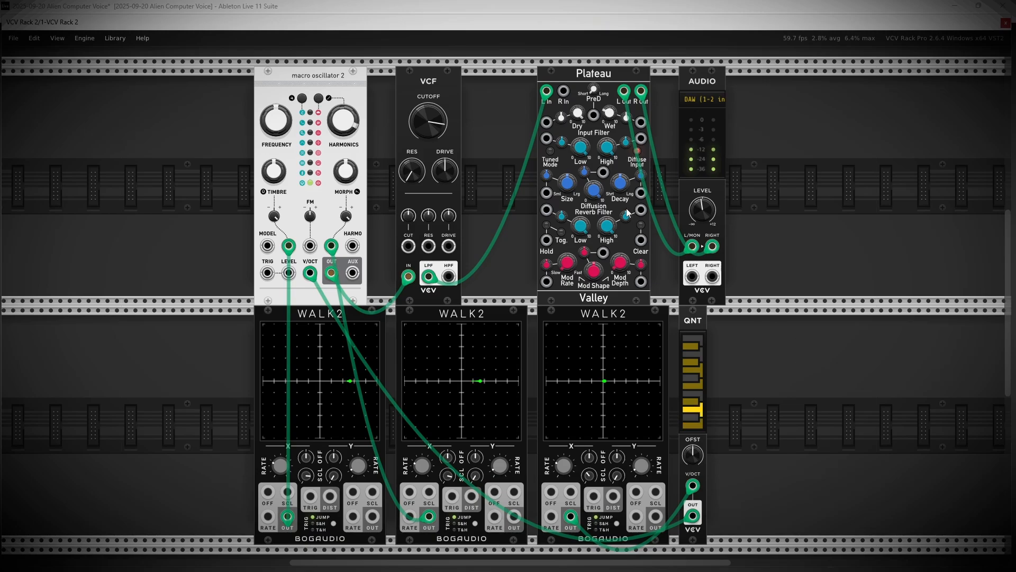
Turn the VCF's cutoff frequency down slightly
mouse_move(432, 132)
mouse_down()
mouse_move(433, 108)
mouse_move(433, 121)
mouse_up()
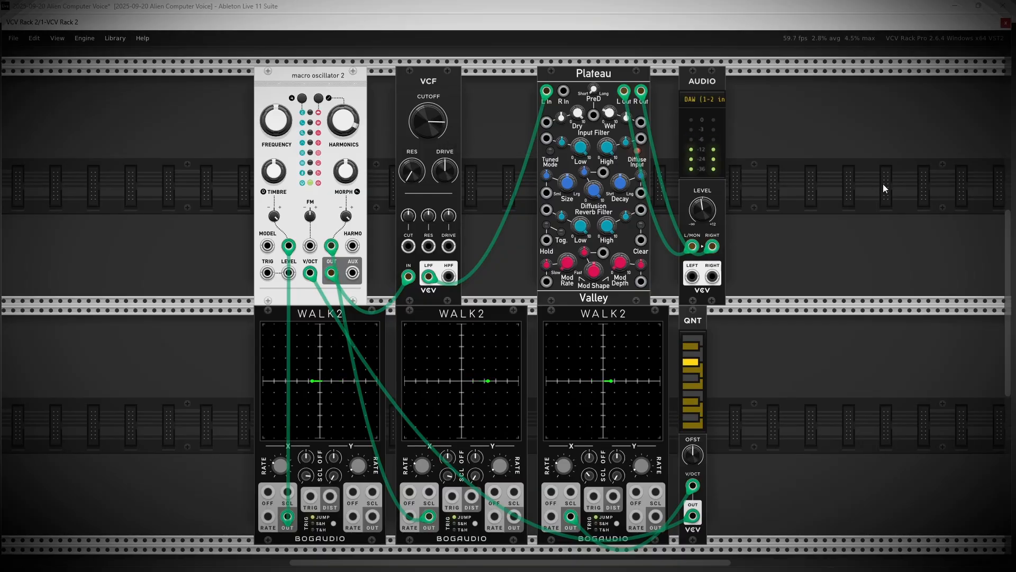
mouse_move(700, 204)
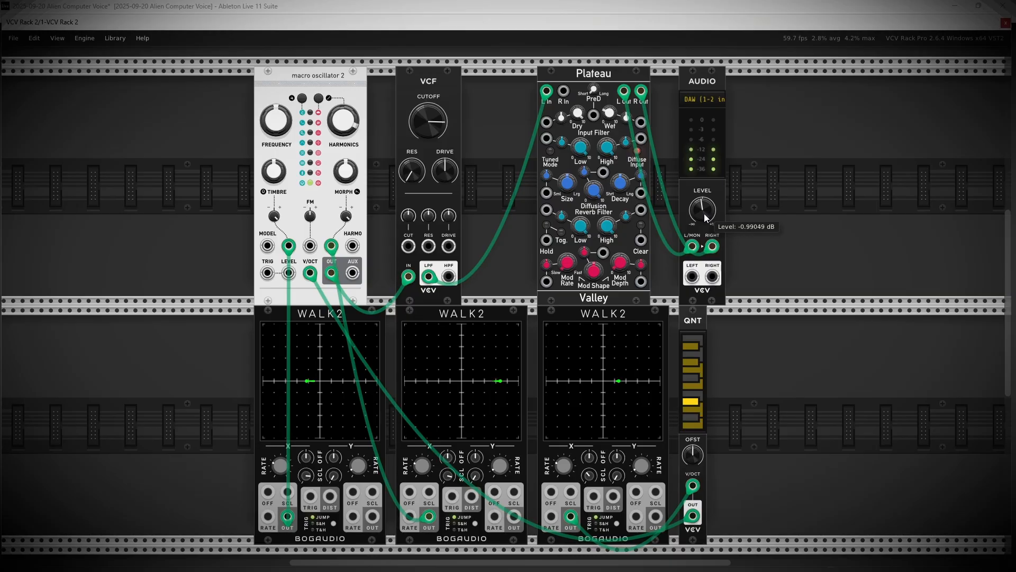